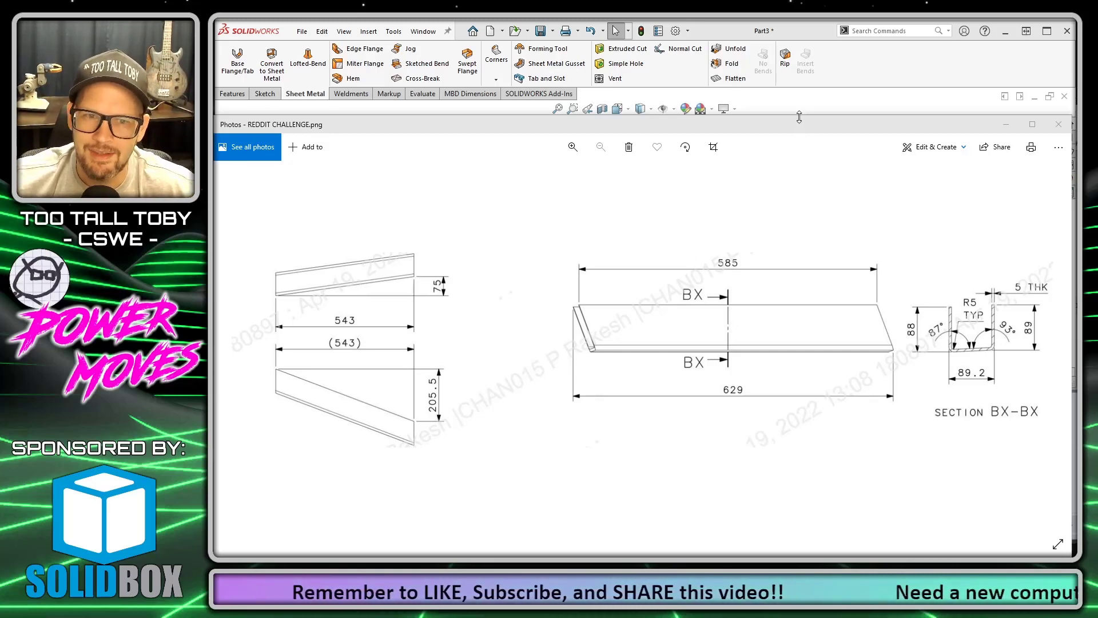
# Bring the finished channel into view and check it in Front, other standard and Isometric views.
pyautogui.moveTo(801, 116); pyautogui.dragTo(804, 377)
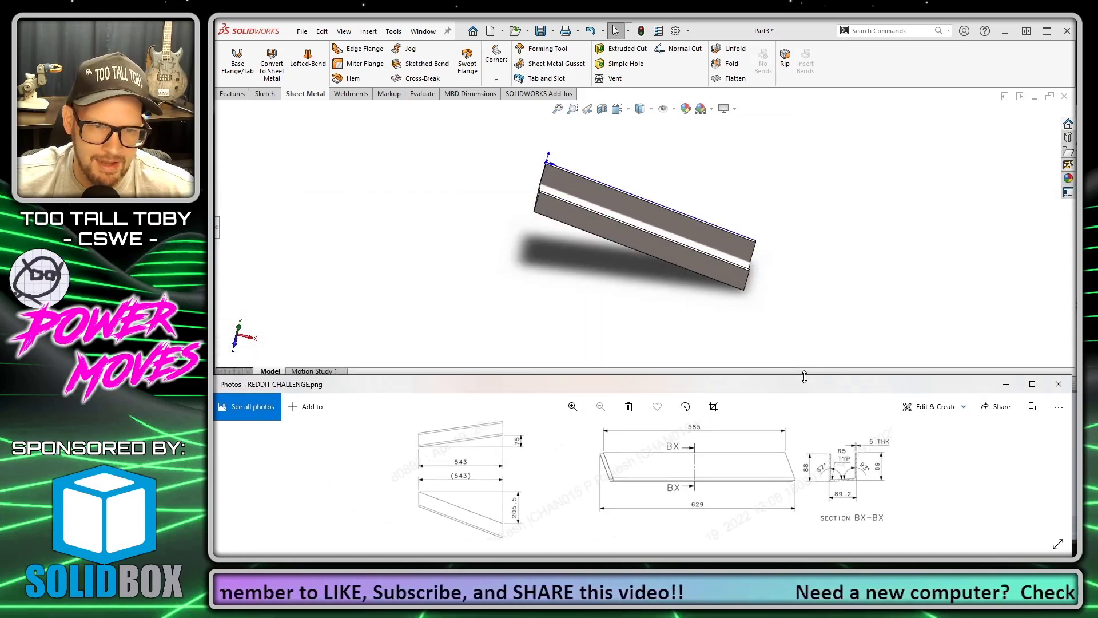
pyautogui.click(577, 313)
pyautogui.hotkey('ctrl', '1')
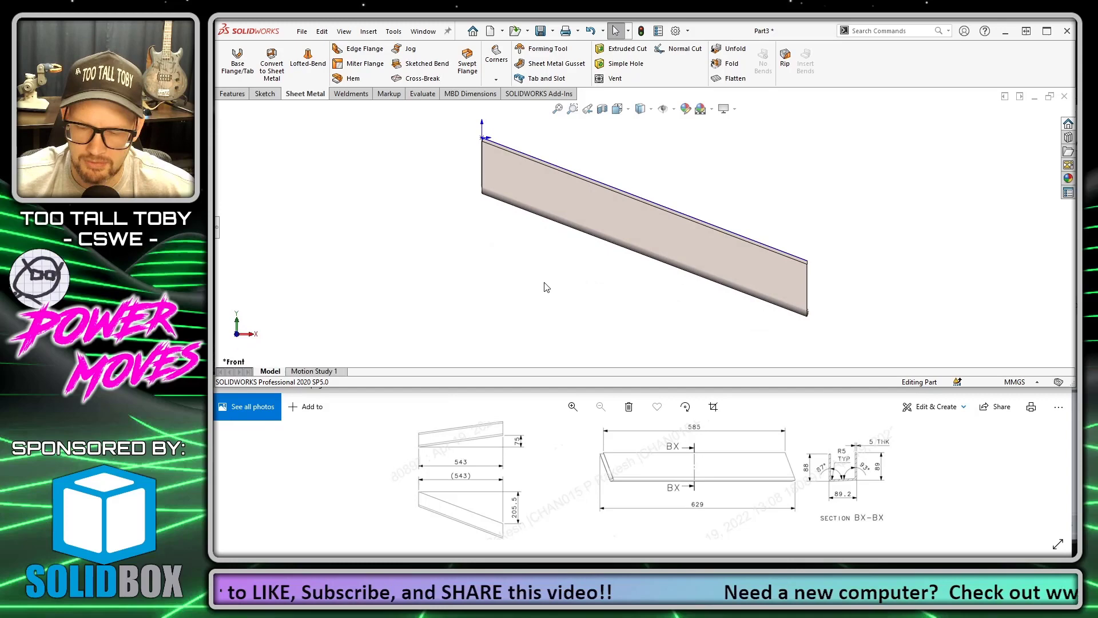
pyautogui.hotkey('ctrl', '5')
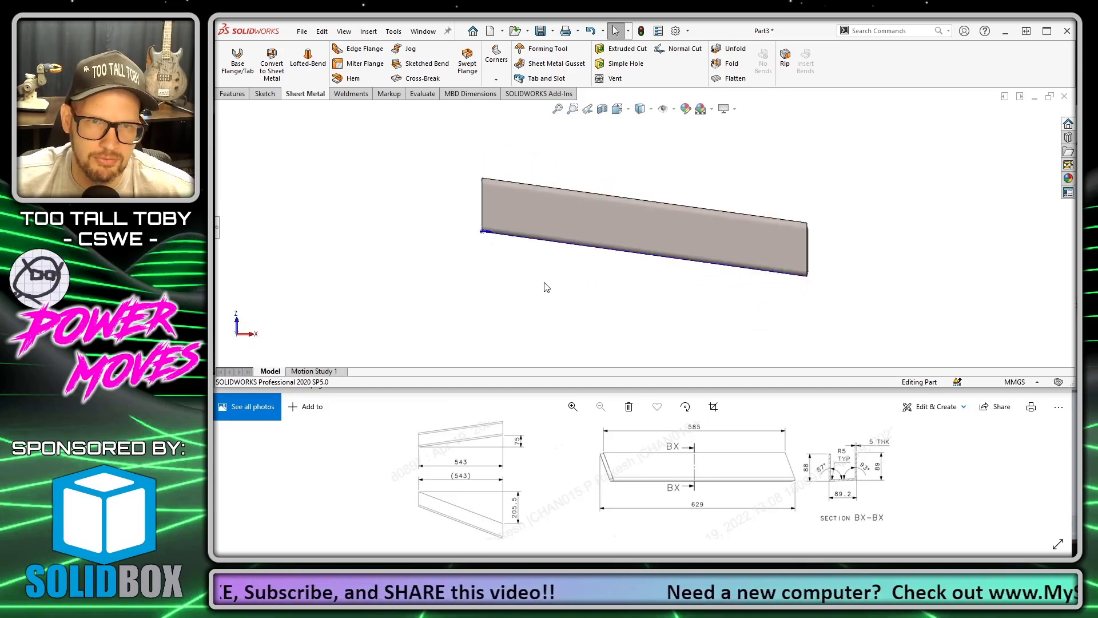
pyautogui.hotkey('ctrl', '7')
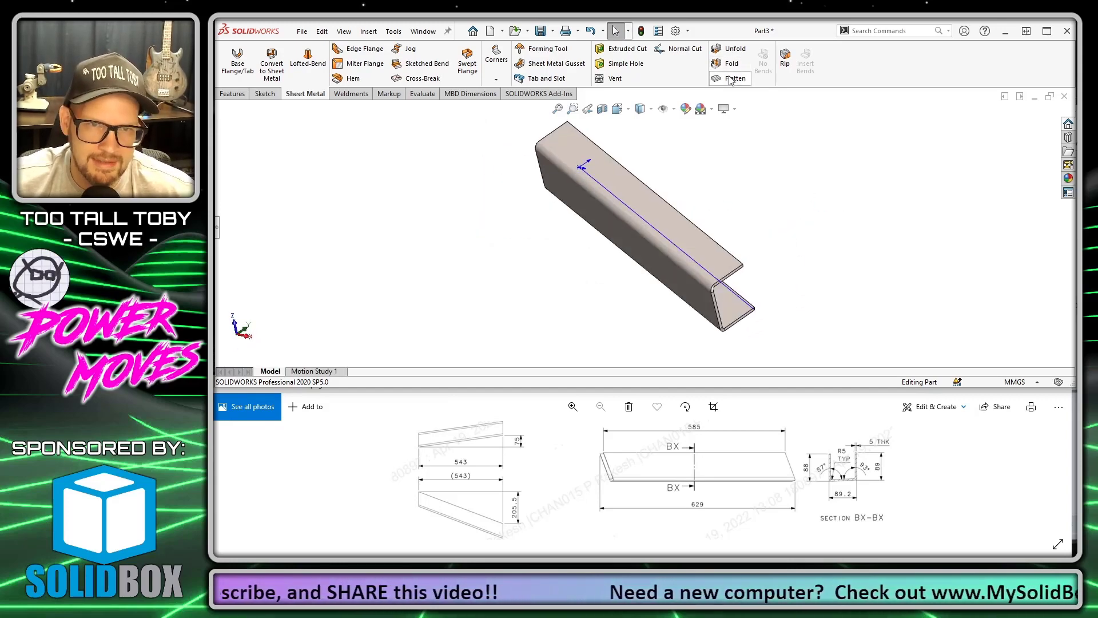
# Toggle the channel to its flat pattern and back, then orbit it.
pyautogui.click(734, 78)
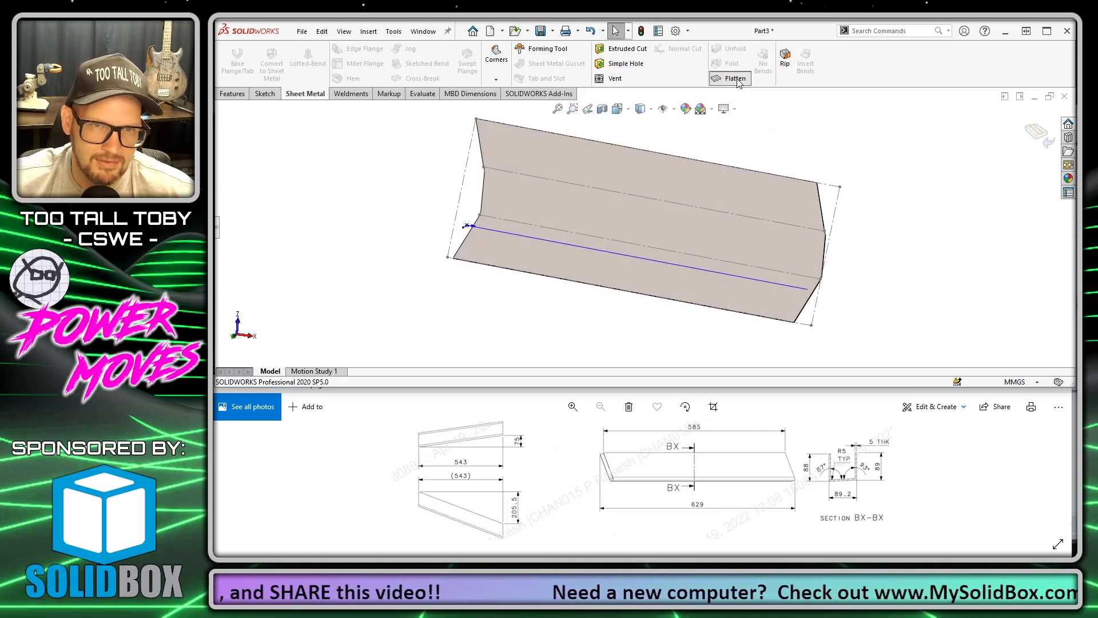
pyautogui.click(733, 78)
pyautogui.moveTo(744, 188); pyautogui.dragTo(821, 198, button='middle')
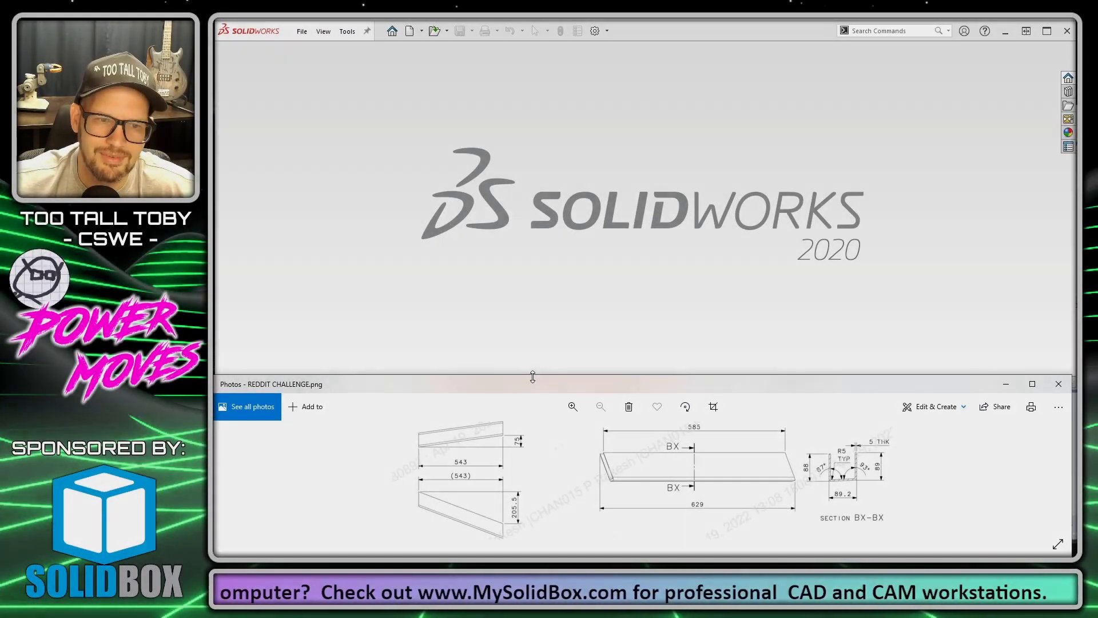
pyautogui.moveTo(532, 376); pyautogui.dragTo(550, 53)
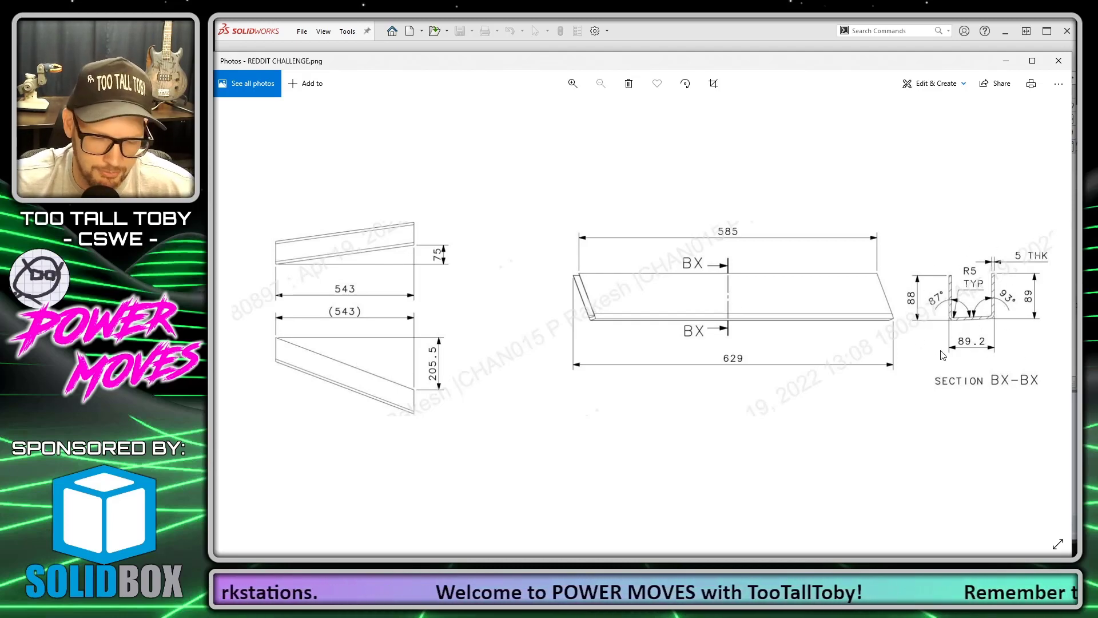
pyautogui.hotkey('ctrl', '1')
pyautogui.moveTo(916, 259); pyautogui.dragTo(936, 327)
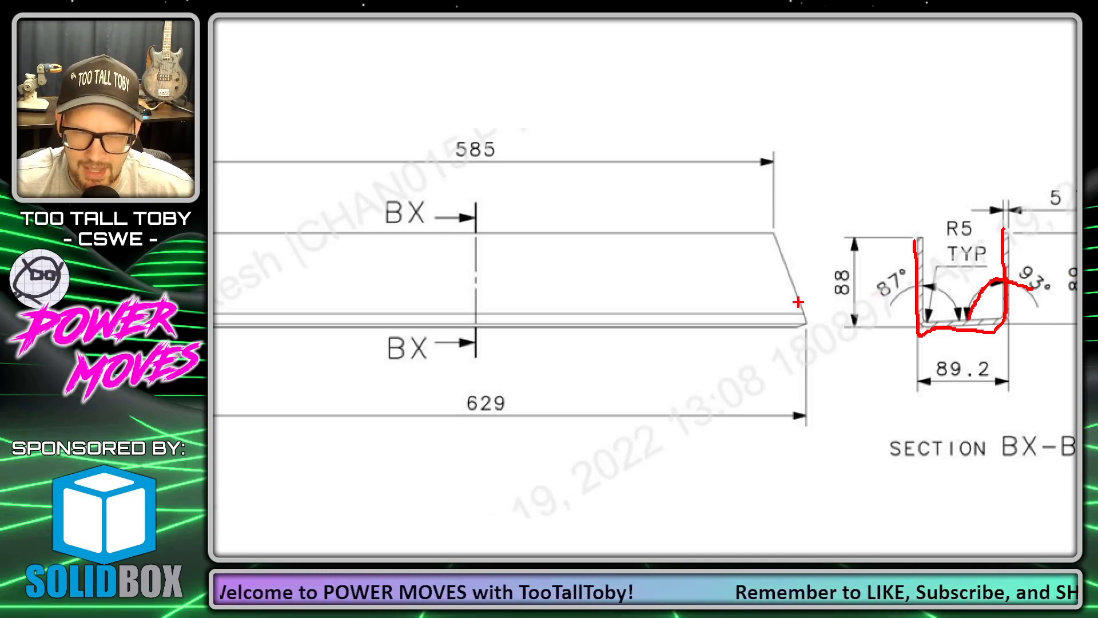
pyautogui.press('Escape')
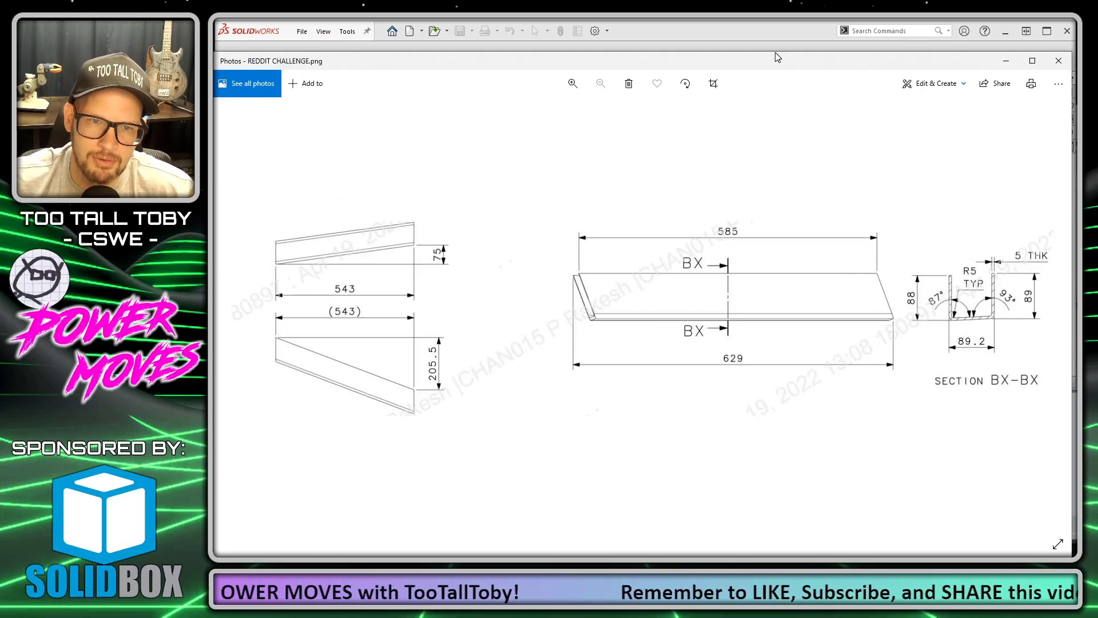
pyautogui.moveTo(776, 53); pyautogui.dragTo(747, 388)
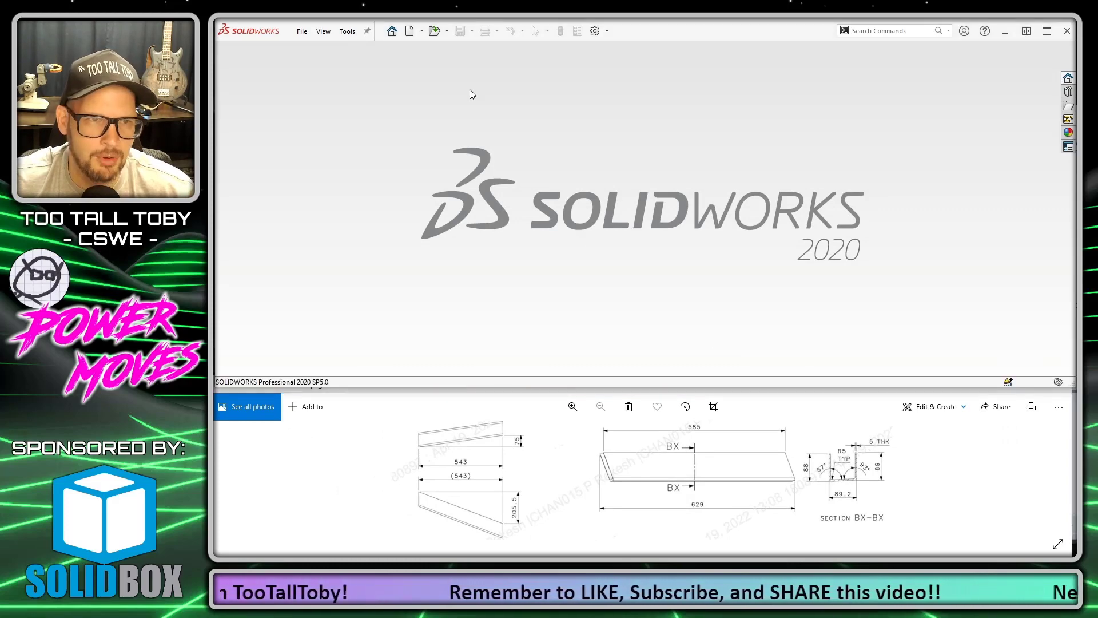
# Create a new part from the TTT Part - Plain Carbon - MMGS template.
pyautogui.click(409, 31)
pyautogui.click(489, 285)
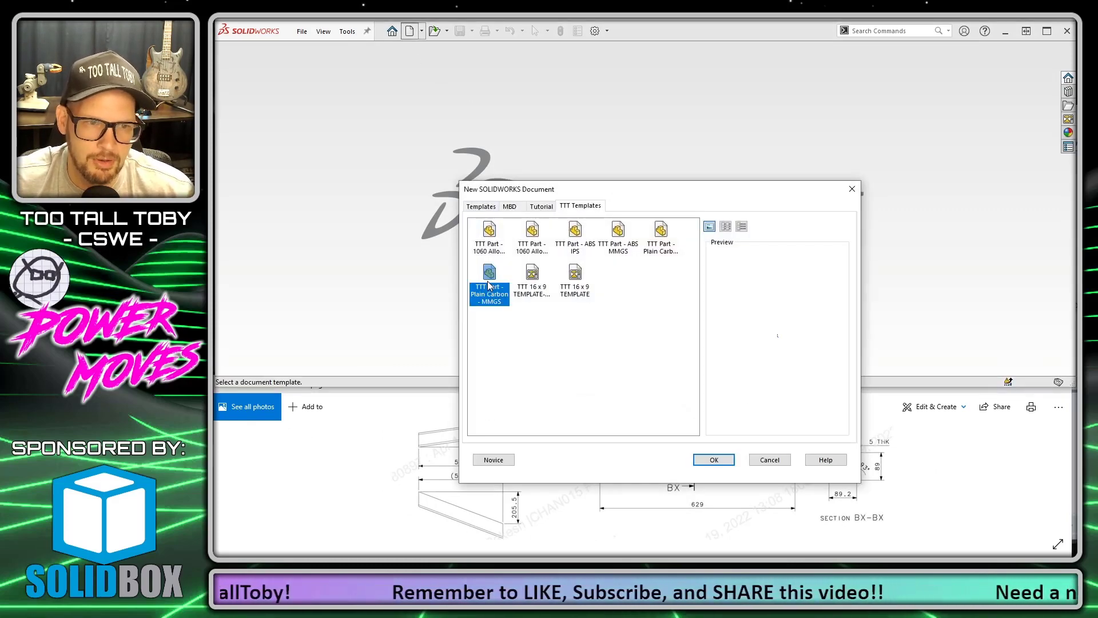
pyautogui.doubleClick(489, 284)
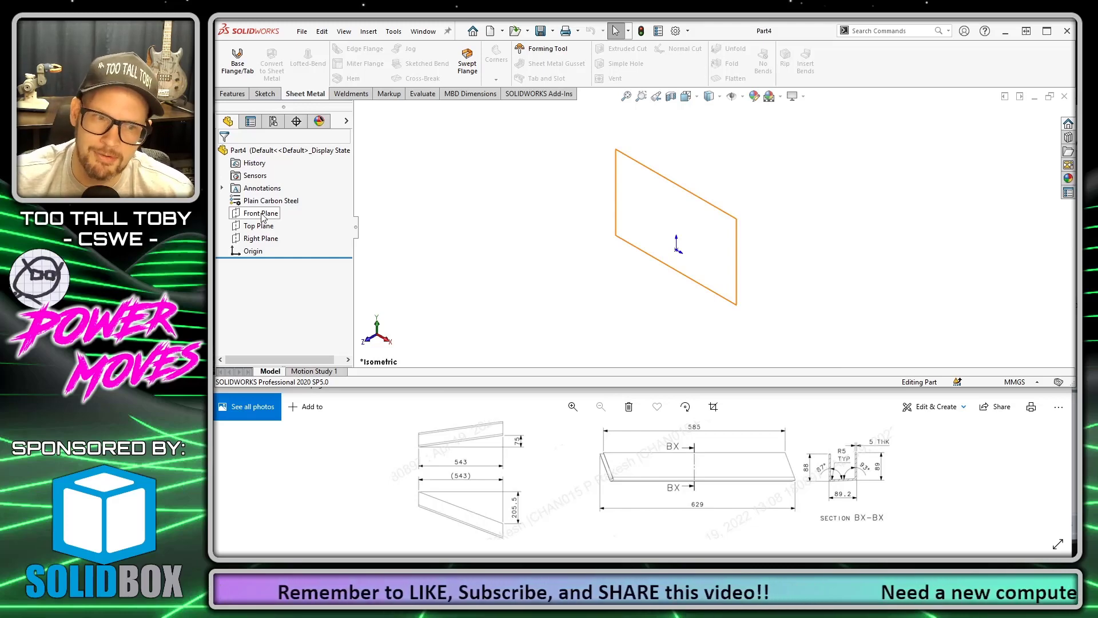
# On the Front Plane, sketch a closed triangle from the origin with 543 and 205.5 sides.
pyautogui.click(262, 214)
pyautogui.click(292, 198)
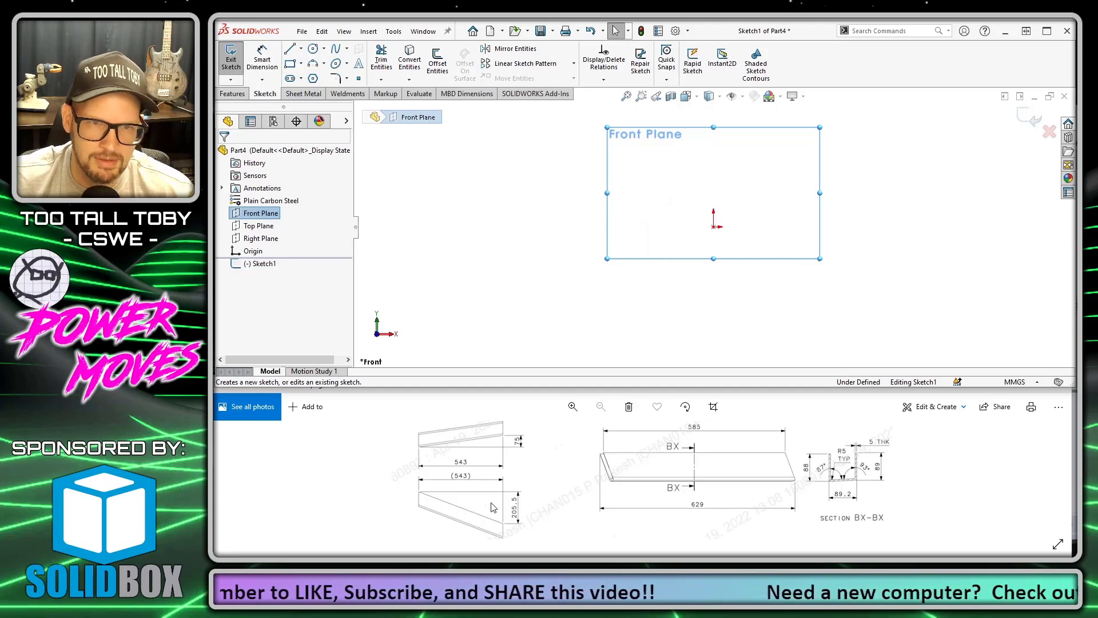
pyautogui.press('s')
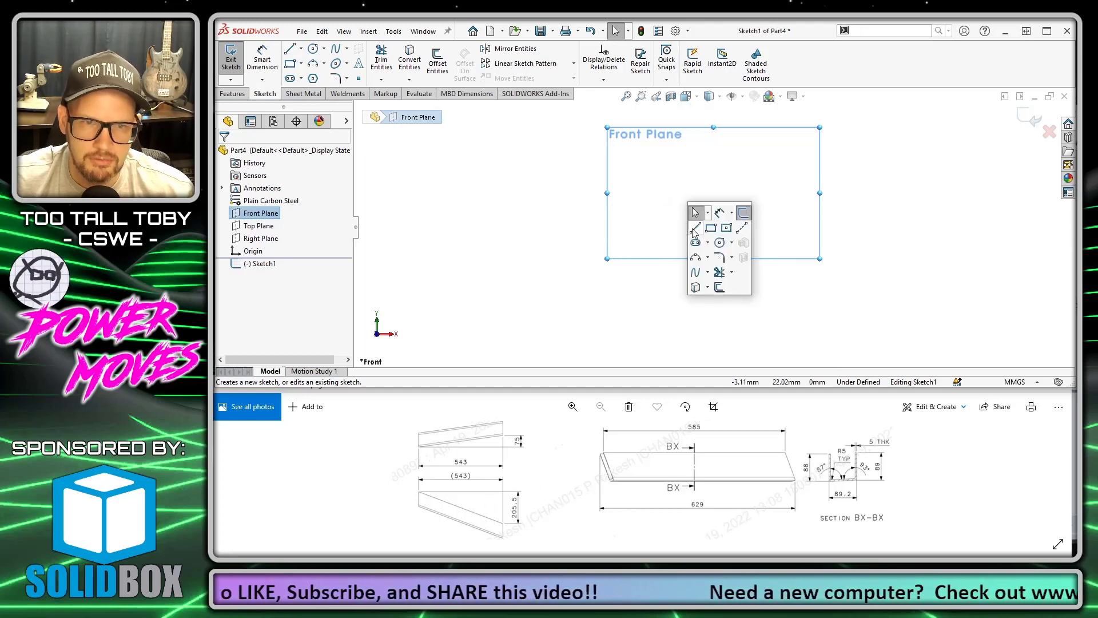
pyautogui.click(697, 211)
pyautogui.click(714, 227)
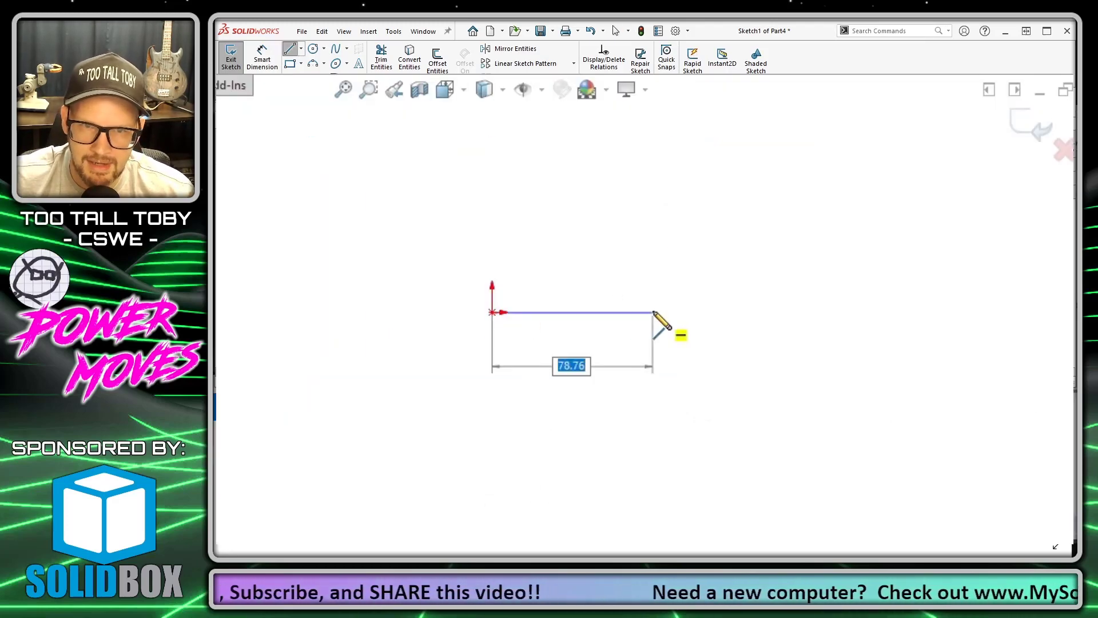
pyautogui.write('543')
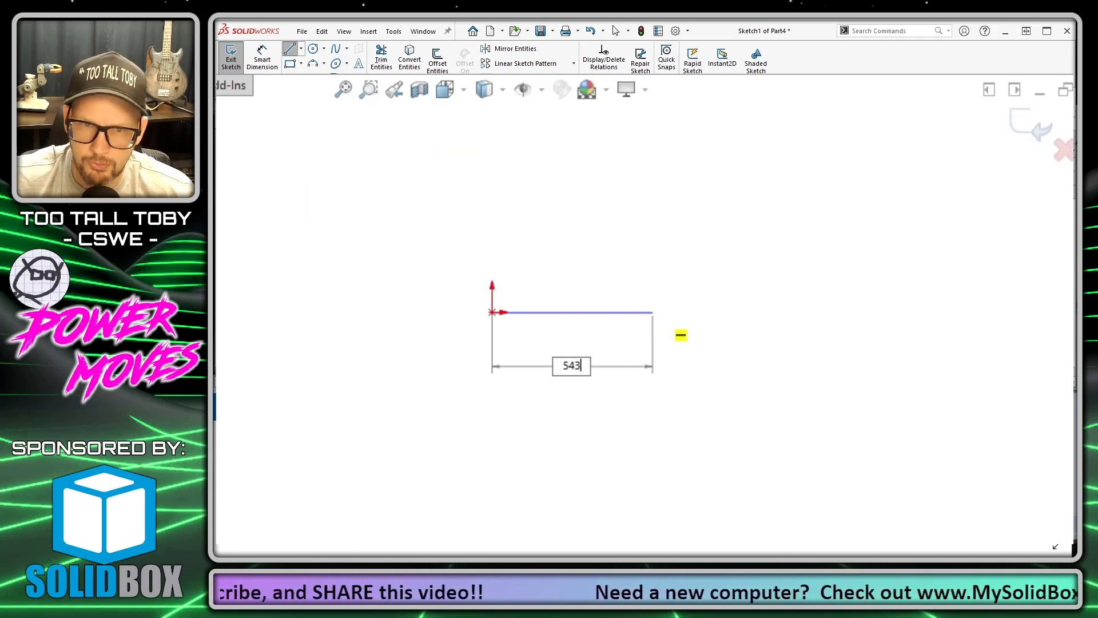
pyautogui.press('Return')
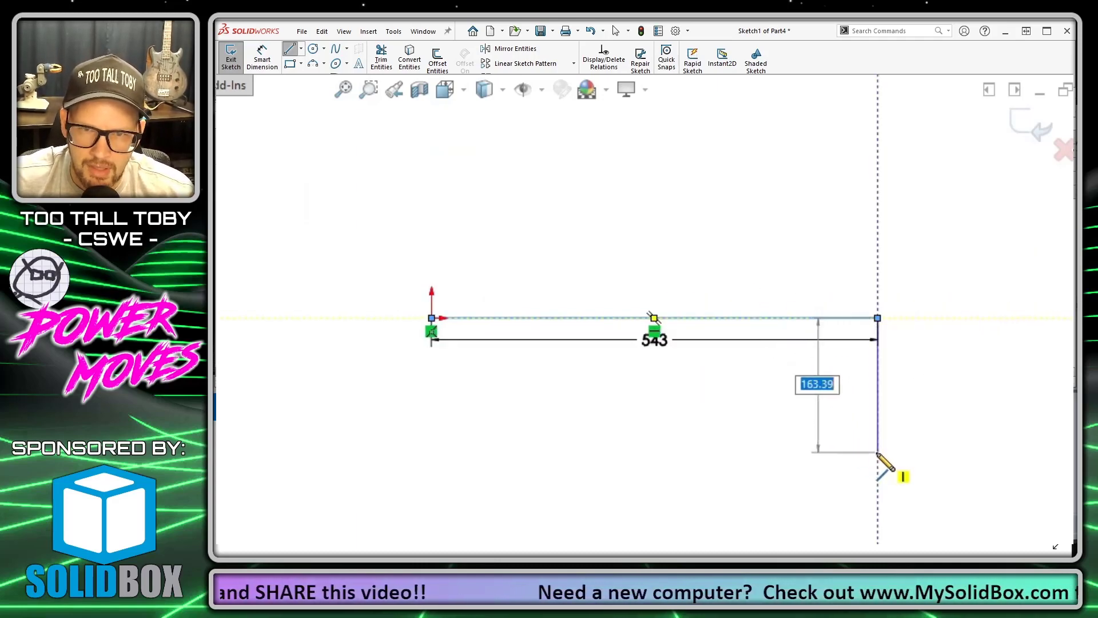
pyautogui.write('205')
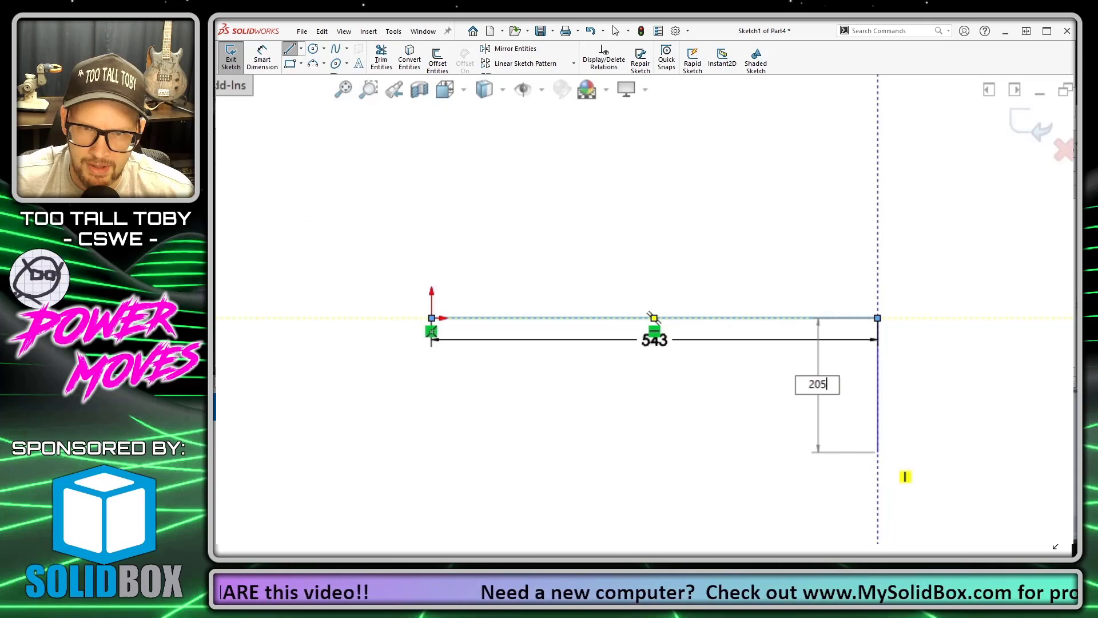
pyautogui.write('.5')
pyautogui.press('Return')
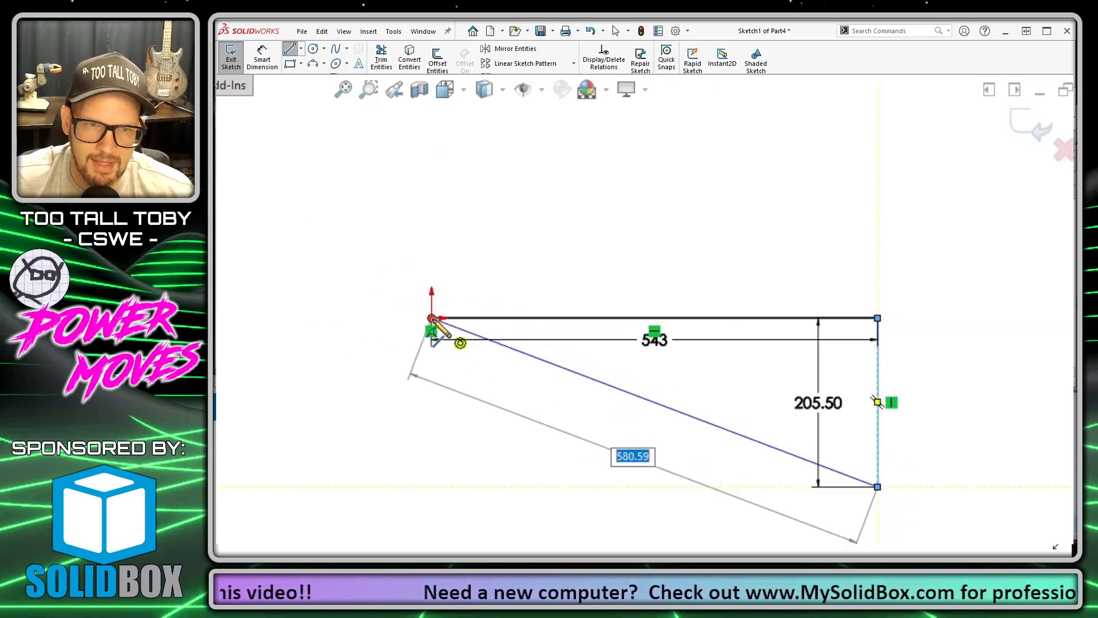
pyautogui.click(433, 319)
pyautogui.press('Escape')
# Make the top 543 edge construction geometry and move its dimension above the line.
pyautogui.moveTo(921, 279); pyautogui.dragTo(852, 323)
pyautogui.click(920, 235)
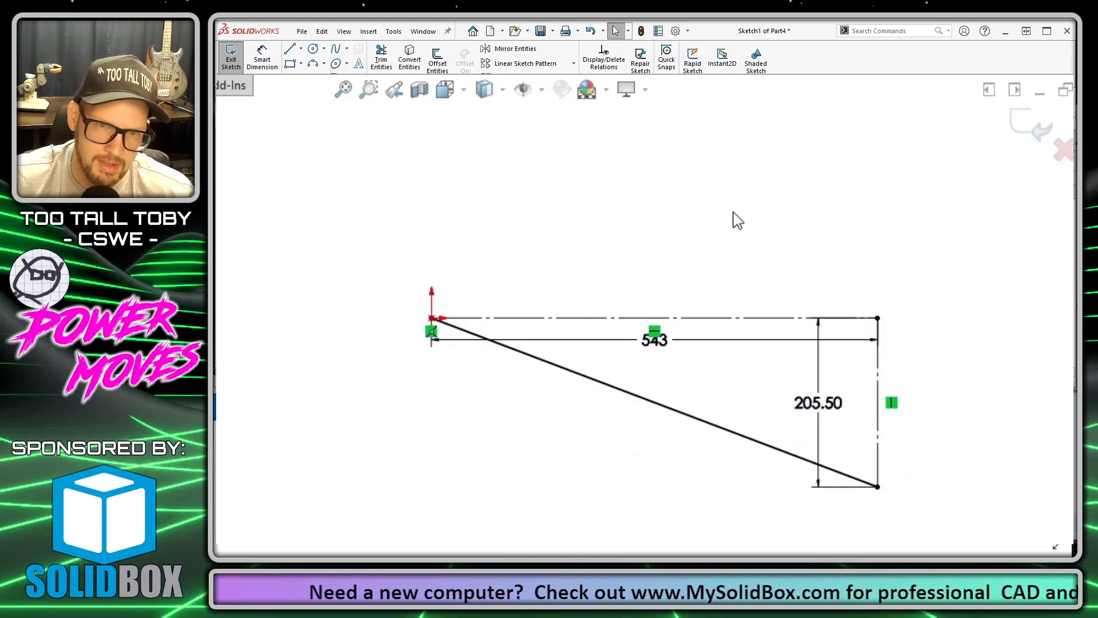
pyautogui.moveTo(664, 347); pyautogui.dragTo(665, 282)
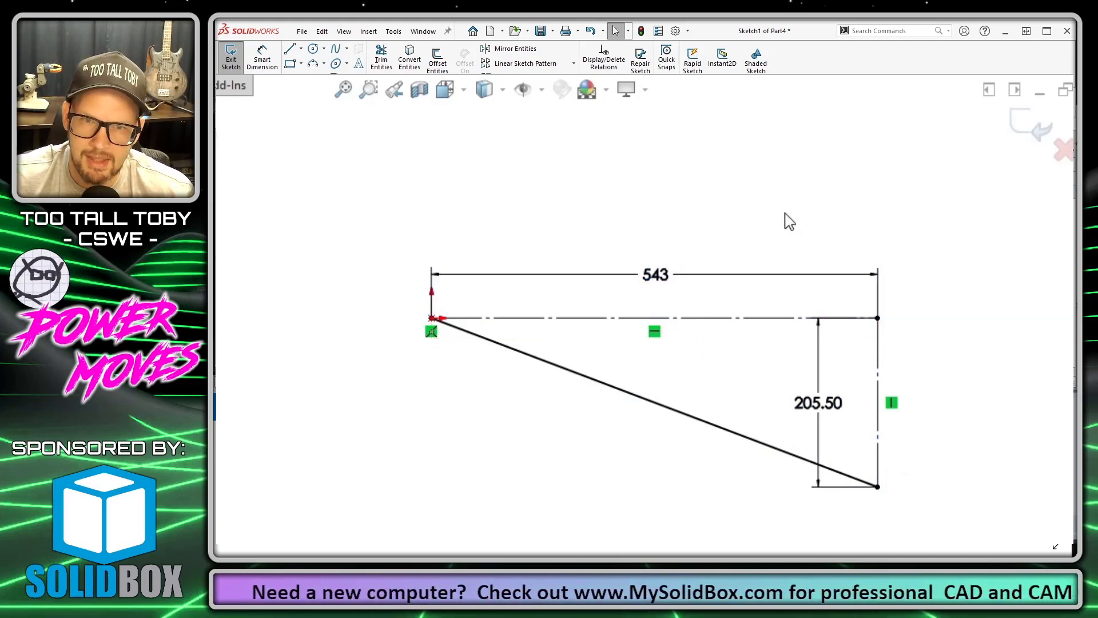
# Exit Sketch1 and sketch a closed triangle on the Top Plane with 543 and 75 sides.
pyautogui.click(1017, 120)
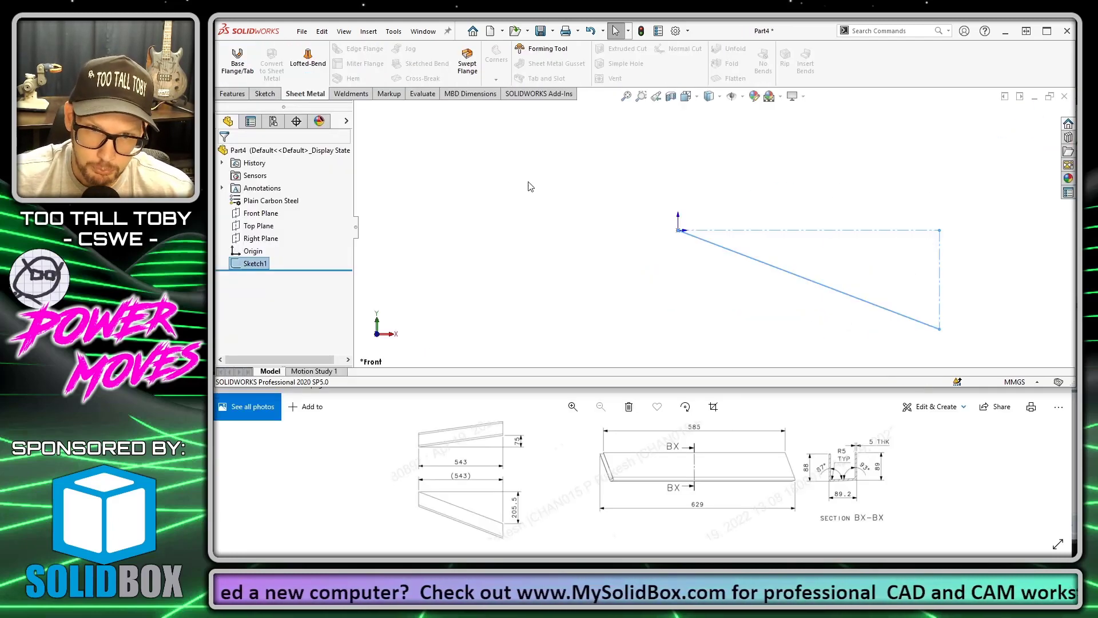
pyautogui.click(259, 226)
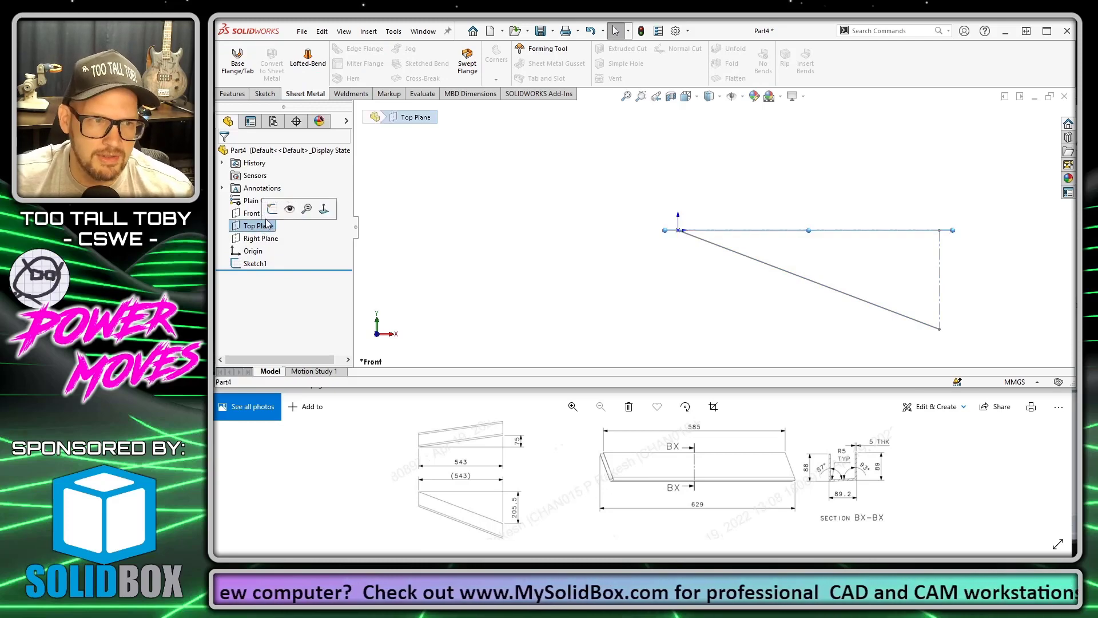
pyautogui.click(280, 209)
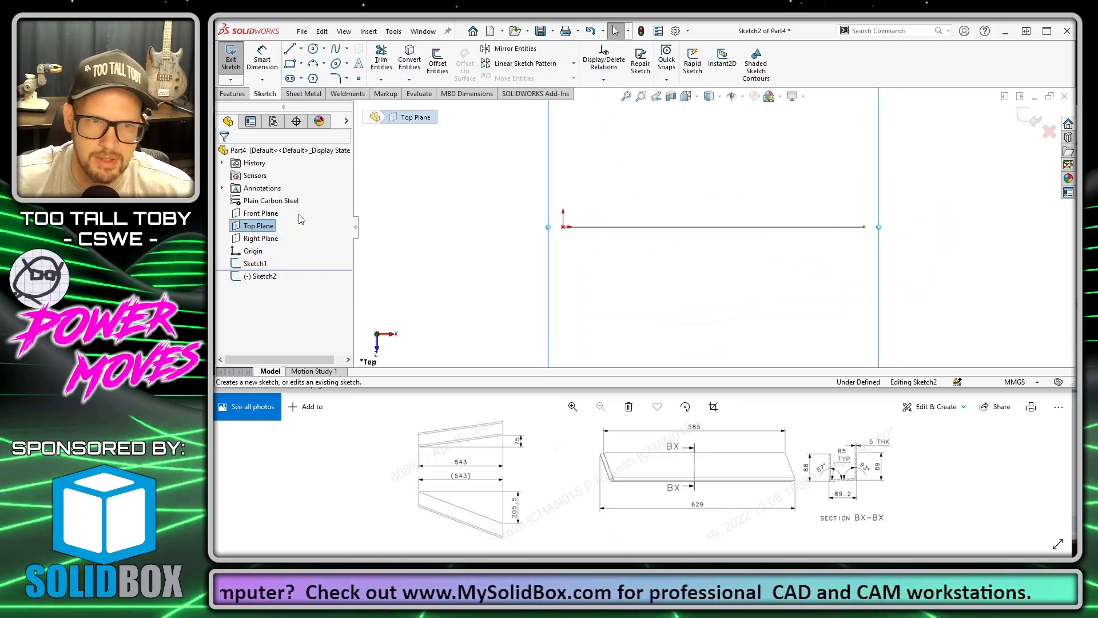
pyautogui.press('s')
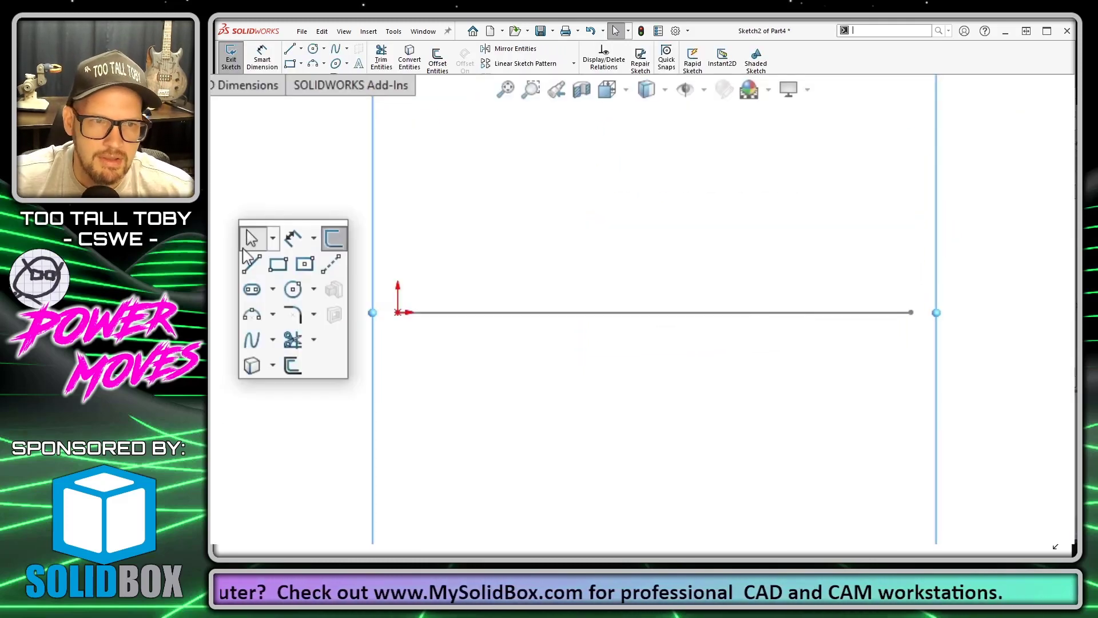
pyautogui.click(252, 263)
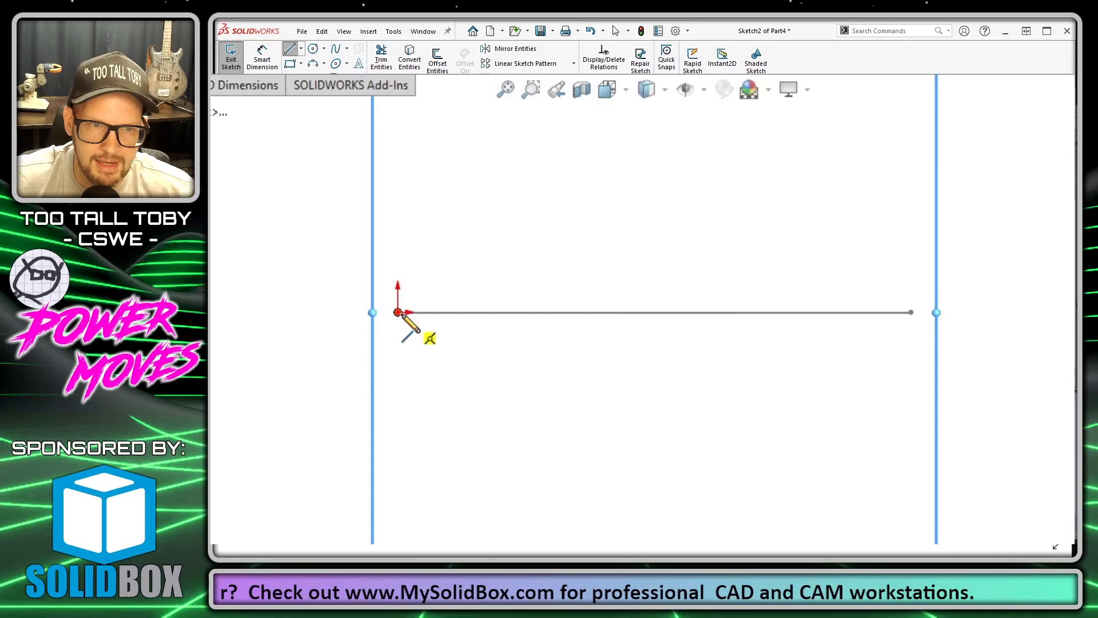
pyautogui.click(398, 312)
pyautogui.write('543')
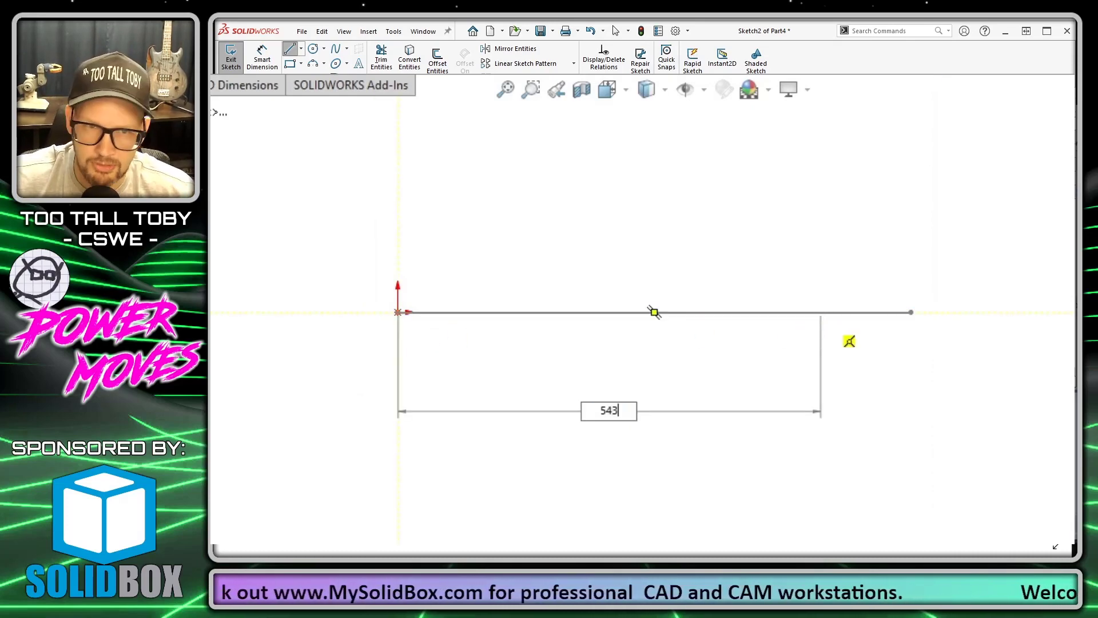
pyautogui.press('Return')
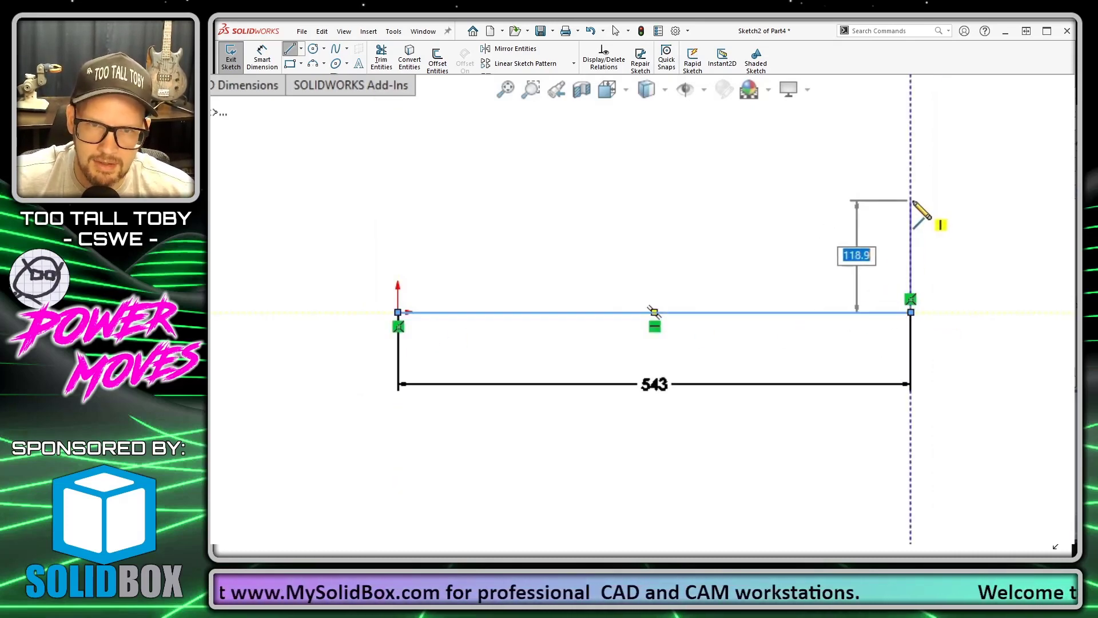
pyautogui.write('75')
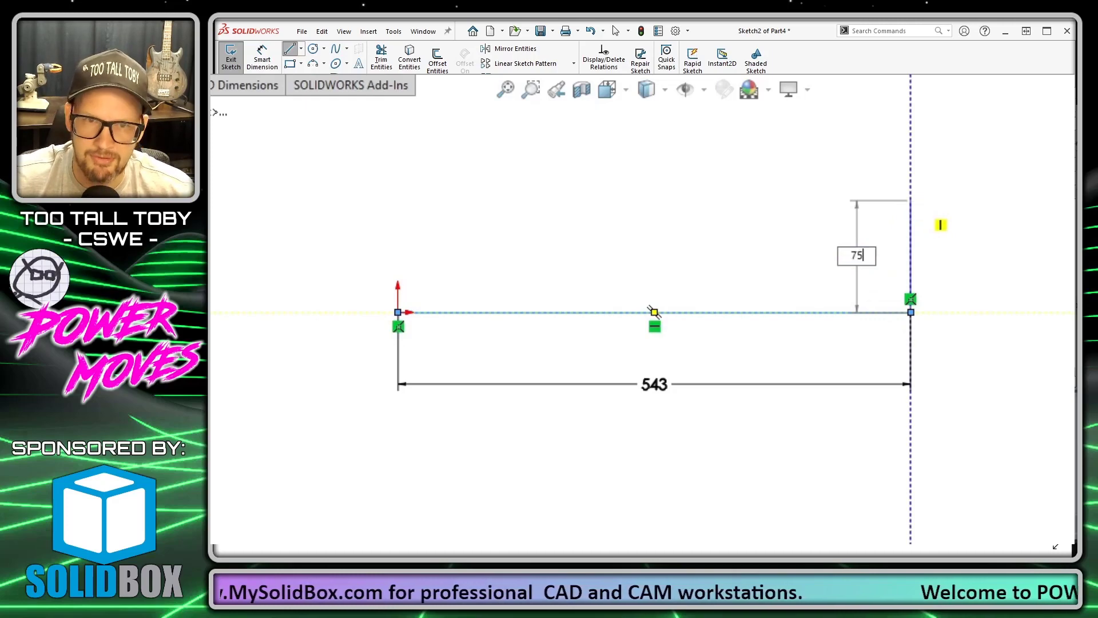
pyautogui.press('Return')
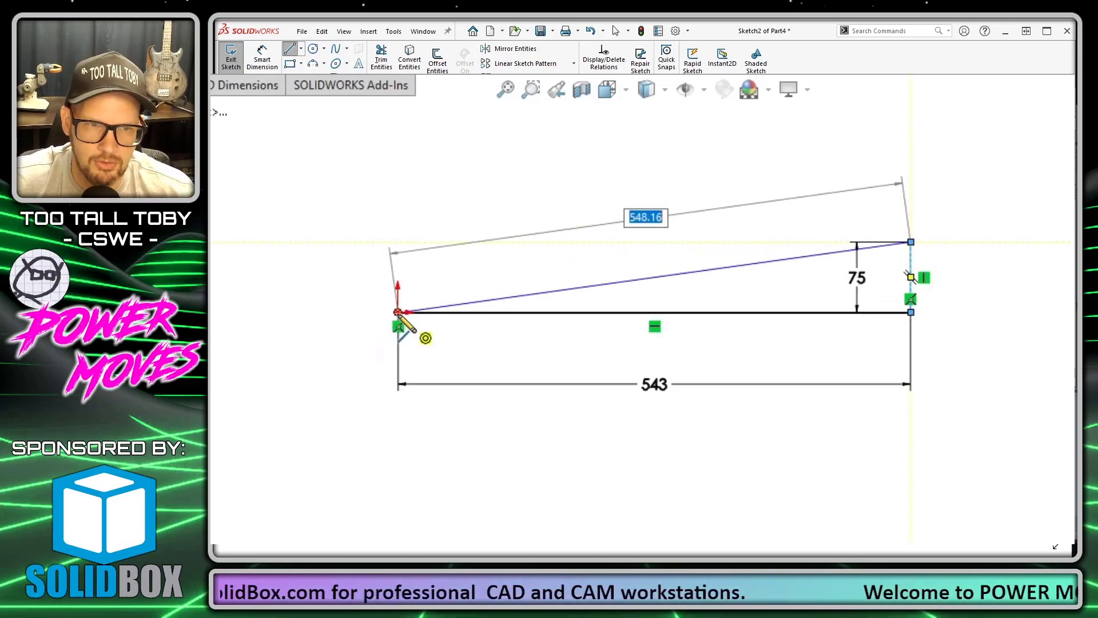
pyautogui.click(398, 313)
pyautogui.press('Escape')
# Delete the triangle's 543 length dimension and drag the triangle to a new orientation.
pyautogui.moveTo(947, 300); pyautogui.dragTo(881, 325)
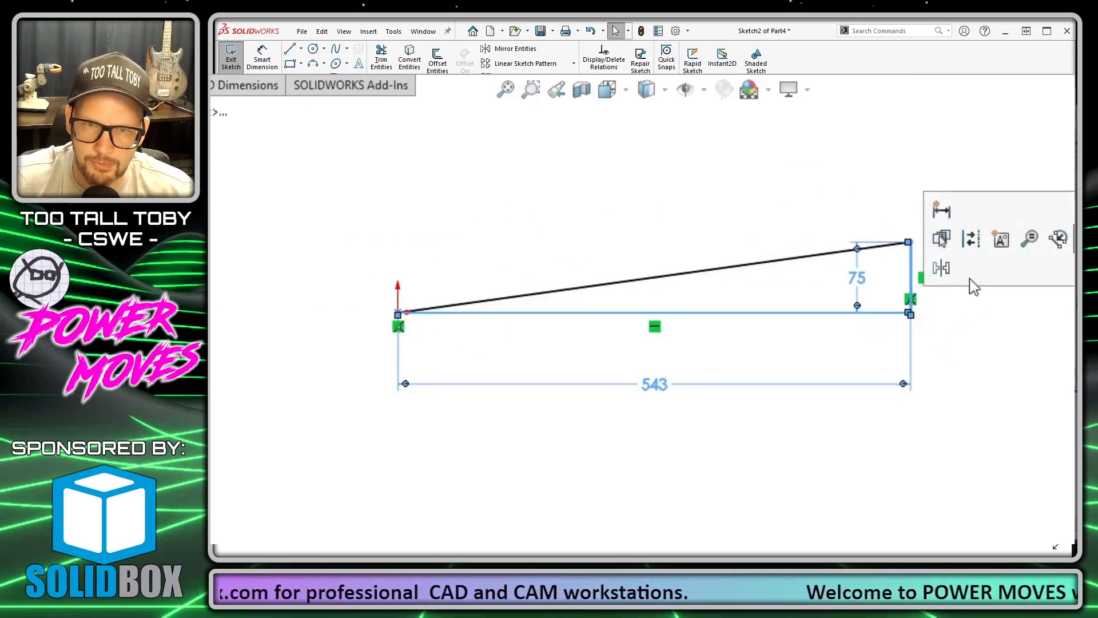
pyautogui.click(772, 488)
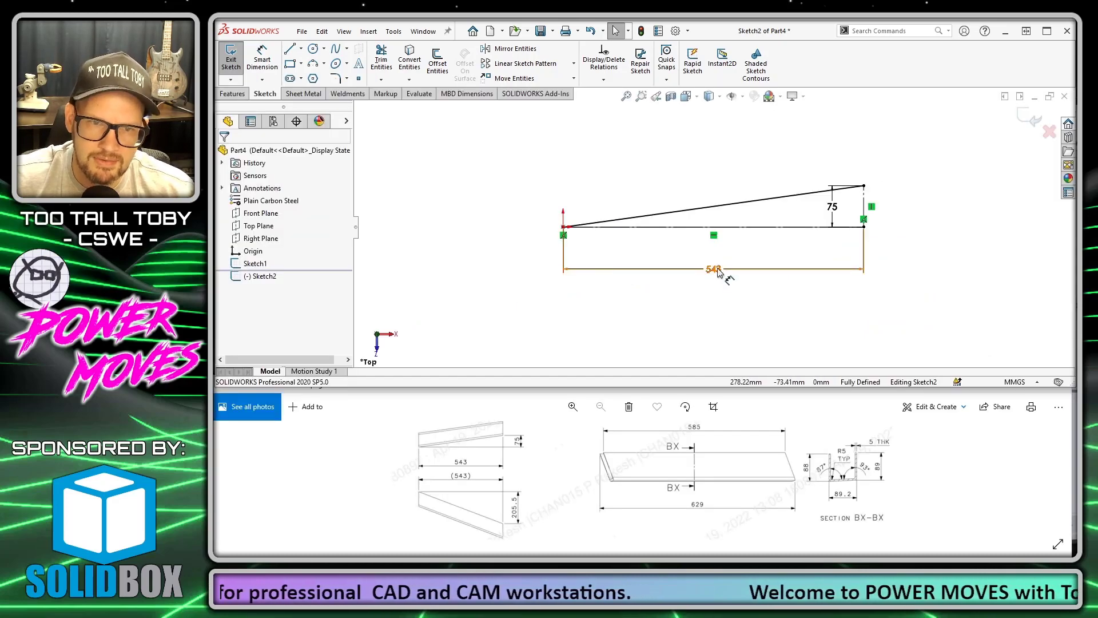
pyautogui.click(713, 269)
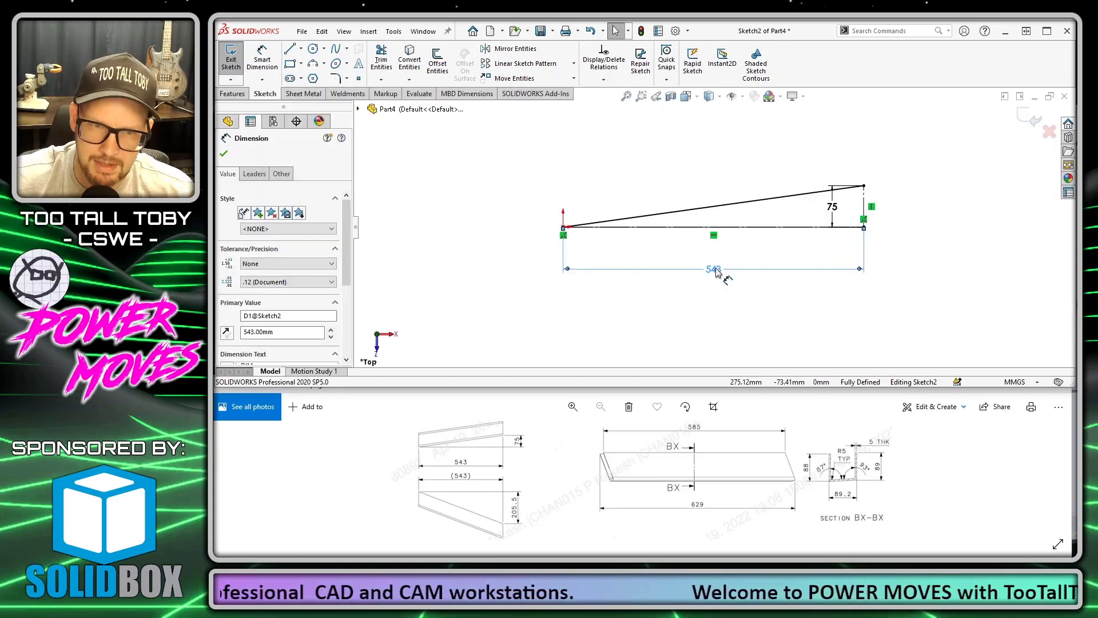
pyautogui.press('Delete')
pyautogui.moveTo(798, 227); pyautogui.dragTo(797, 230)
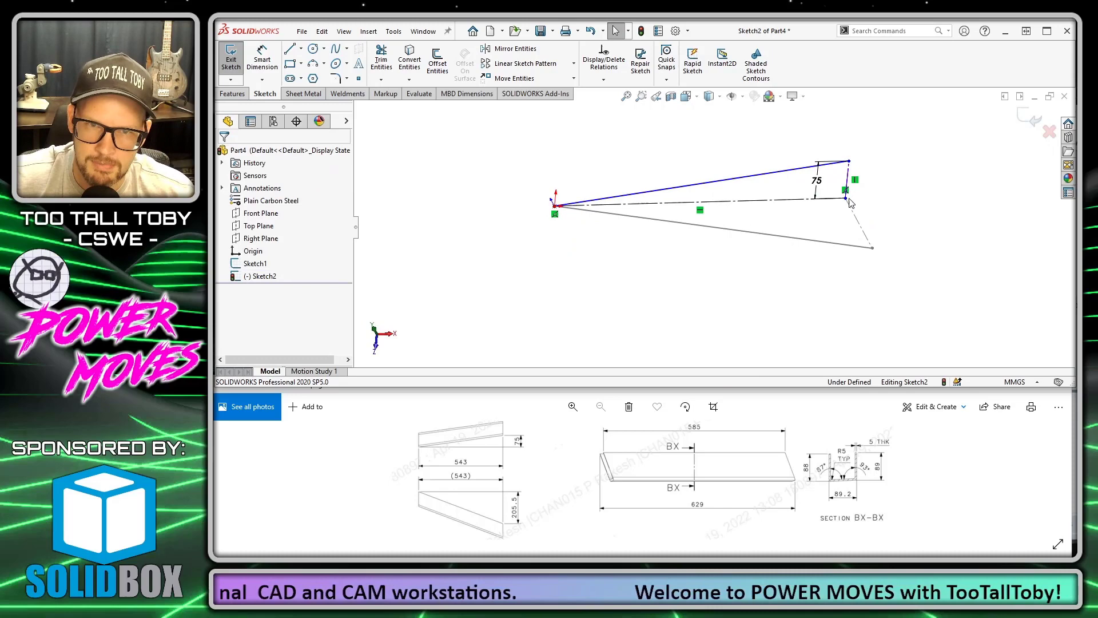
# Add a Pierce relation between the triangle's right corner and Sketch1's lower line.
pyautogui.click(858, 198)
pyautogui.keyDown('ctrl'); pyautogui.click(856, 216); pyautogui.keyUp('ctrl')
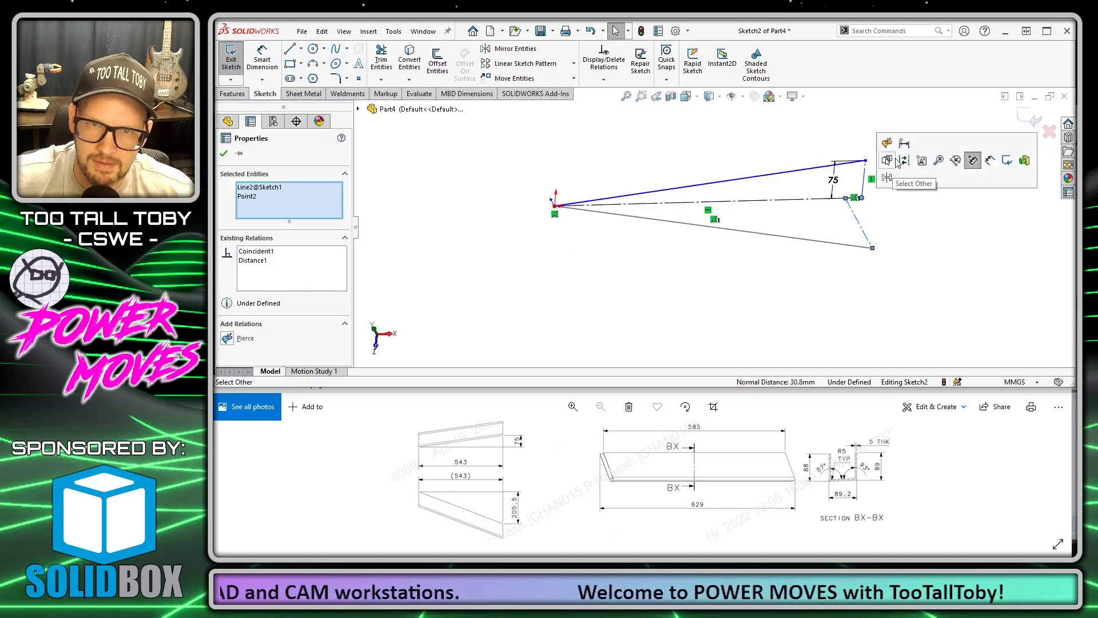
pyautogui.click(896, 146)
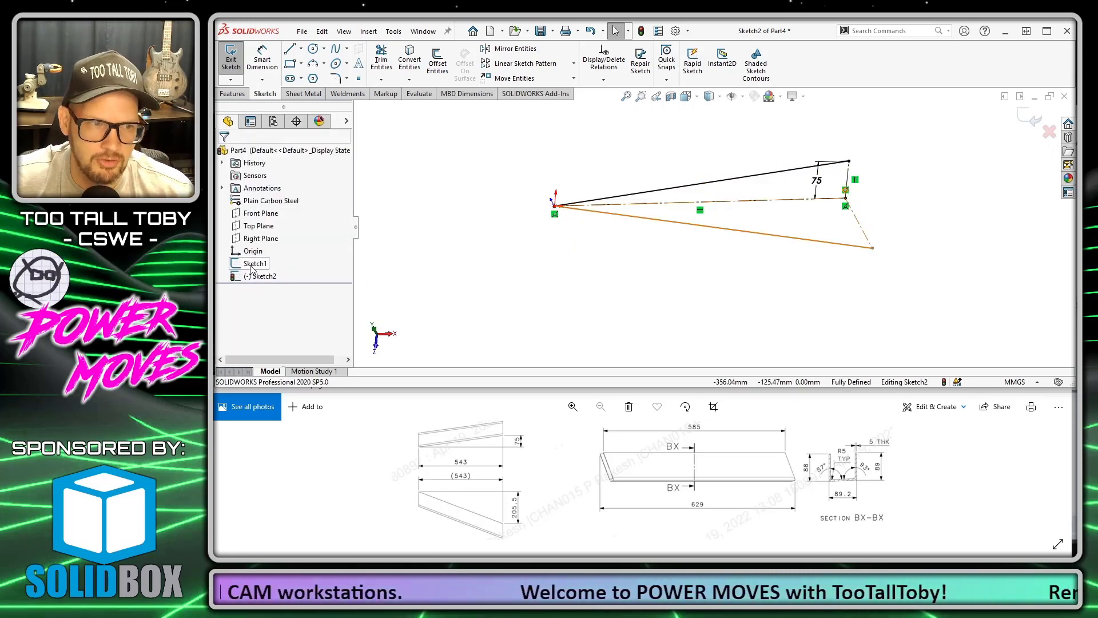
pyautogui.click(709, 226)
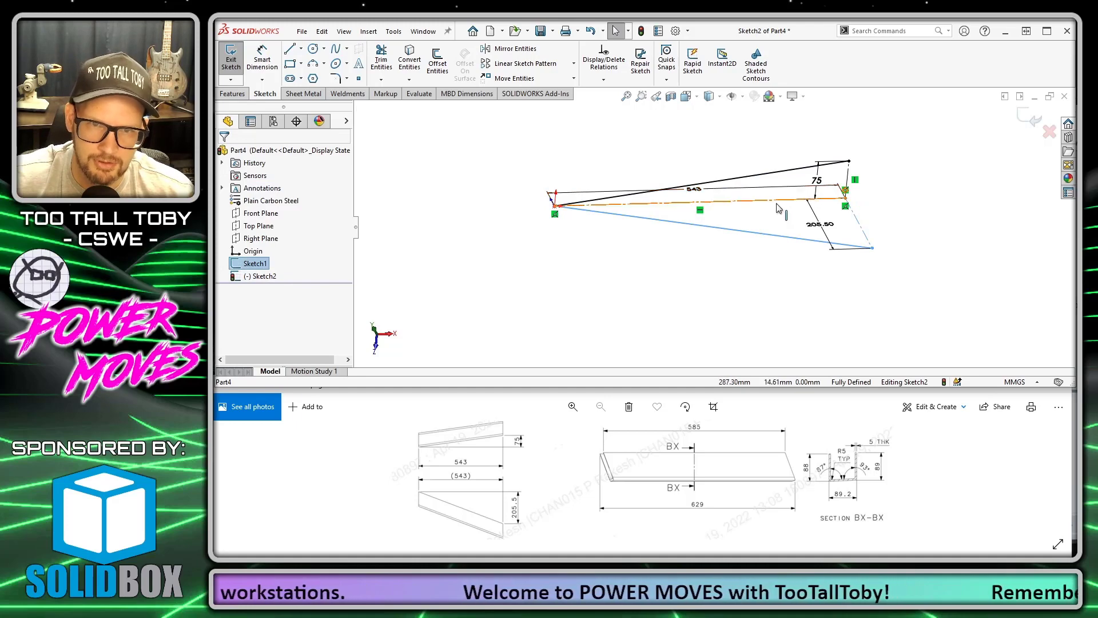
pyautogui.click(939, 197)
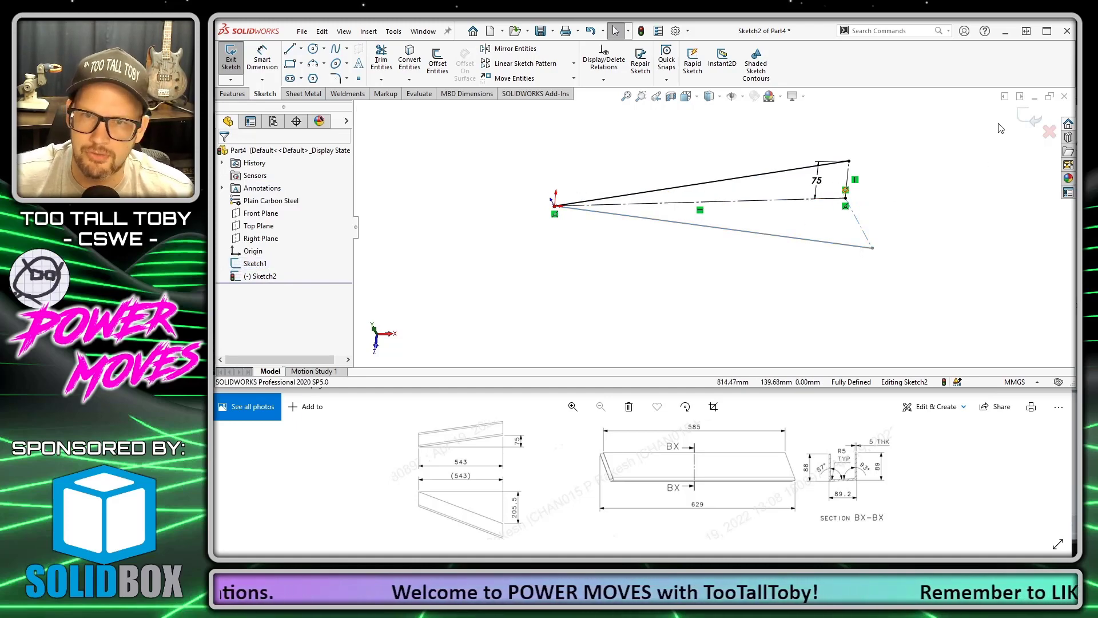
# Exit the sketch and project Sketch1 and Sketch2 with Sketch on sketch into Curve1.
pyautogui.click(1030, 120)
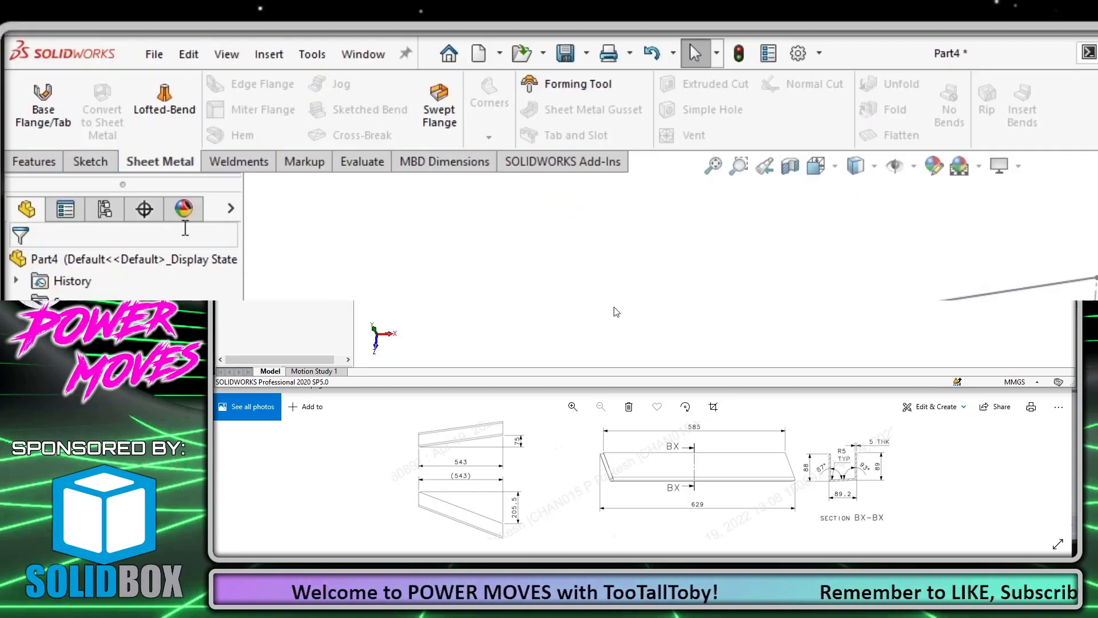
pyautogui.click(36, 162)
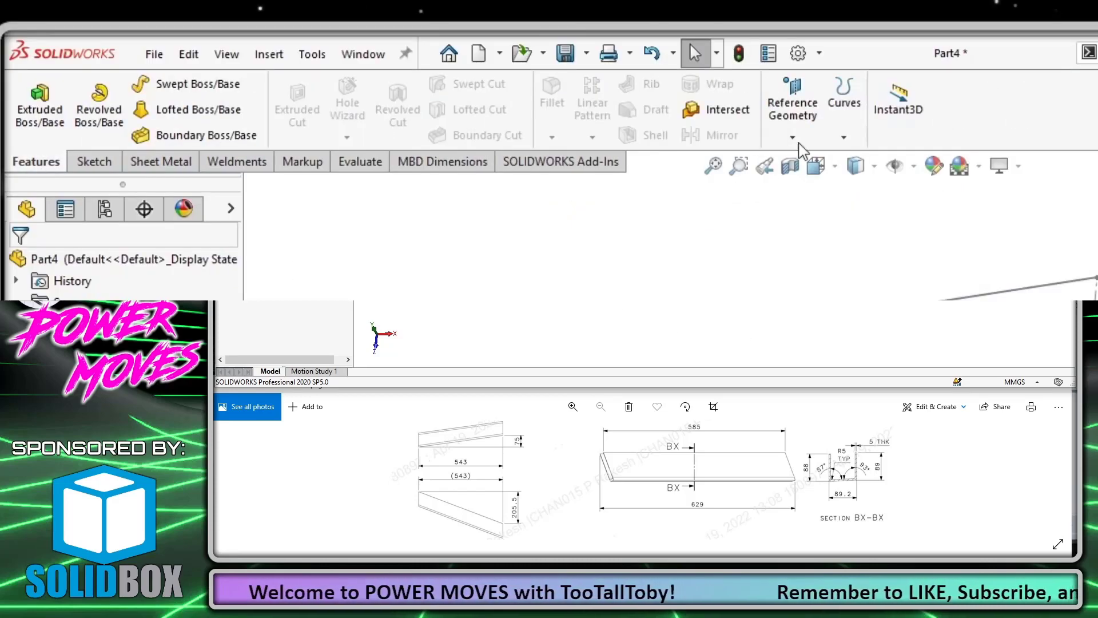
pyautogui.click(844, 137)
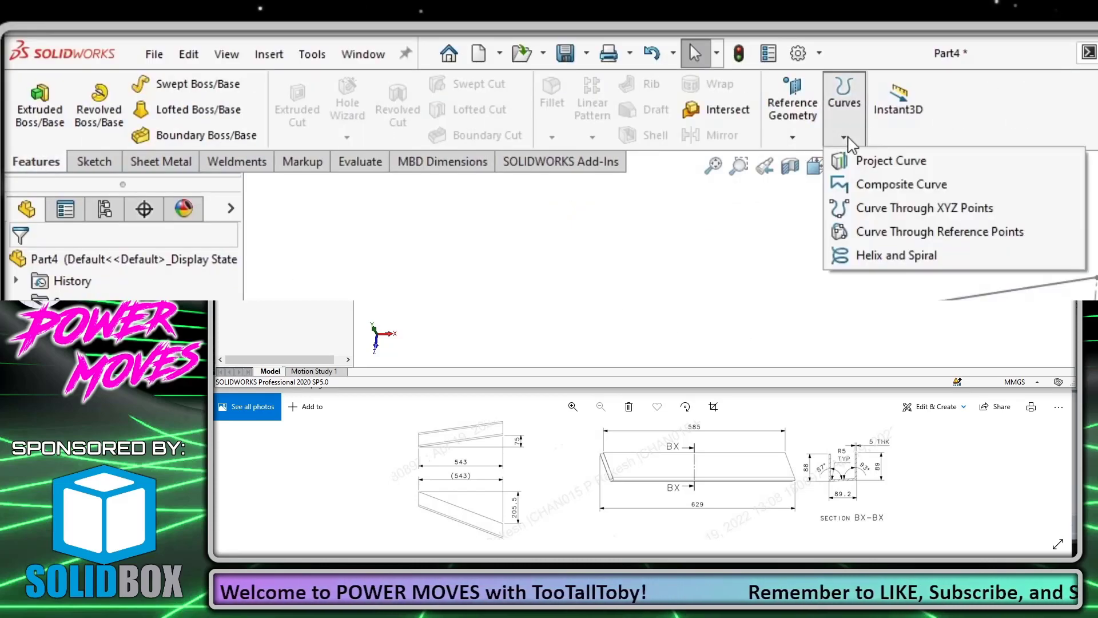
pyautogui.click(891, 162)
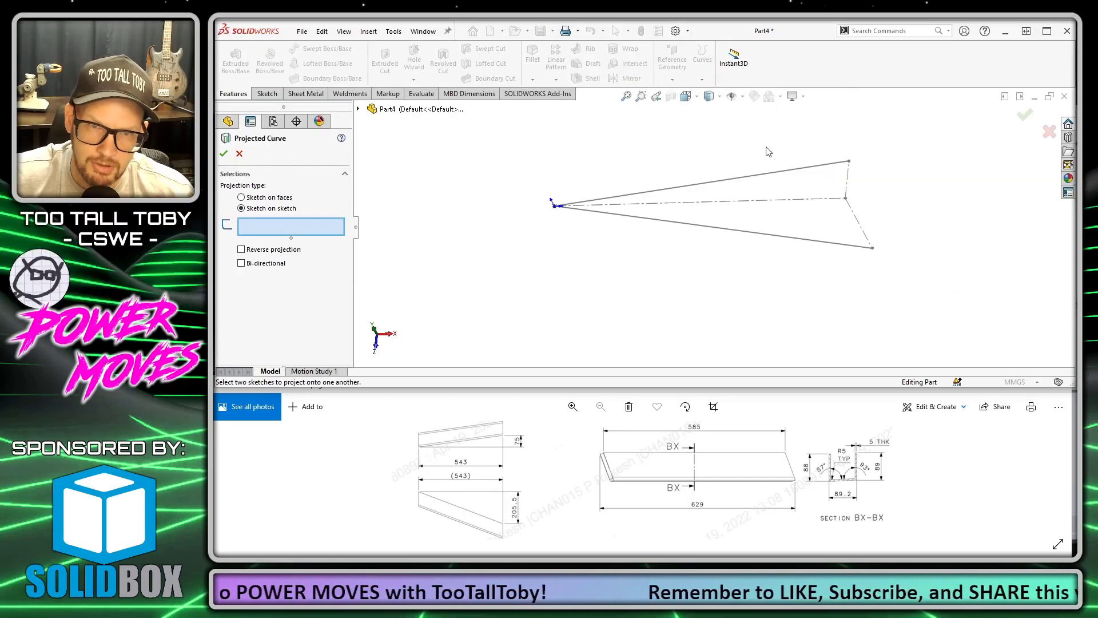
pyautogui.click(737, 235)
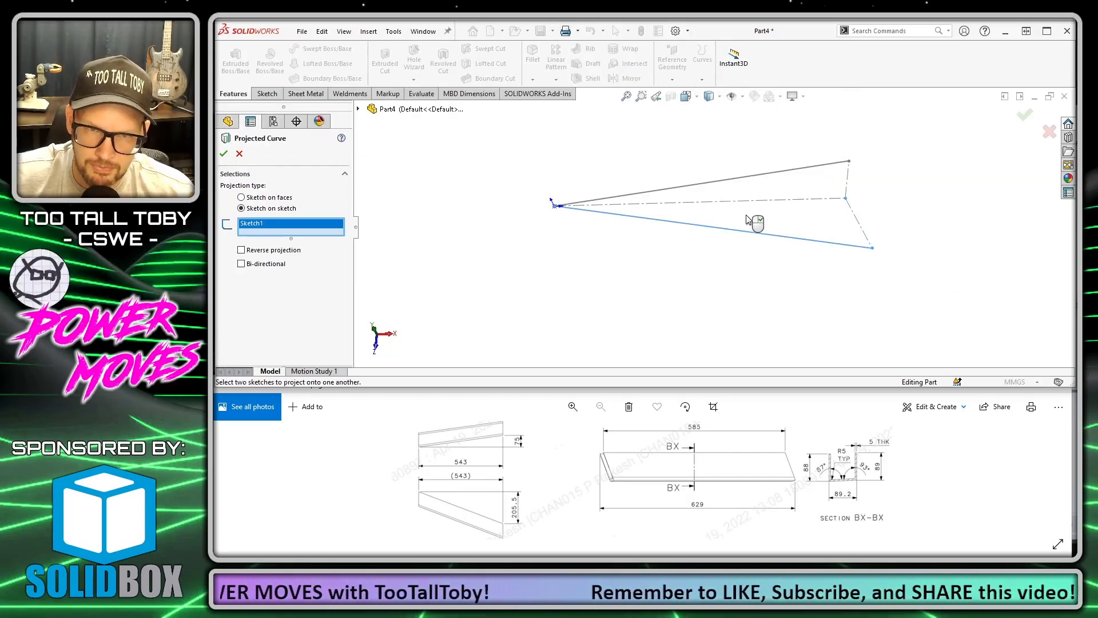
pyautogui.click(772, 177)
pyautogui.moveTo(695, 286)
pyautogui.mouseDown(button='middle')
pyautogui.moveTo(708, 260)
pyautogui.moveTo(695, 192)
pyautogui.moveTo(630, 172)
pyautogui.moveTo(721, 179)
pyautogui.moveTo(711, 343)
pyautogui.moveTo(715, 251)
pyautogui.mouseUp(button='middle')
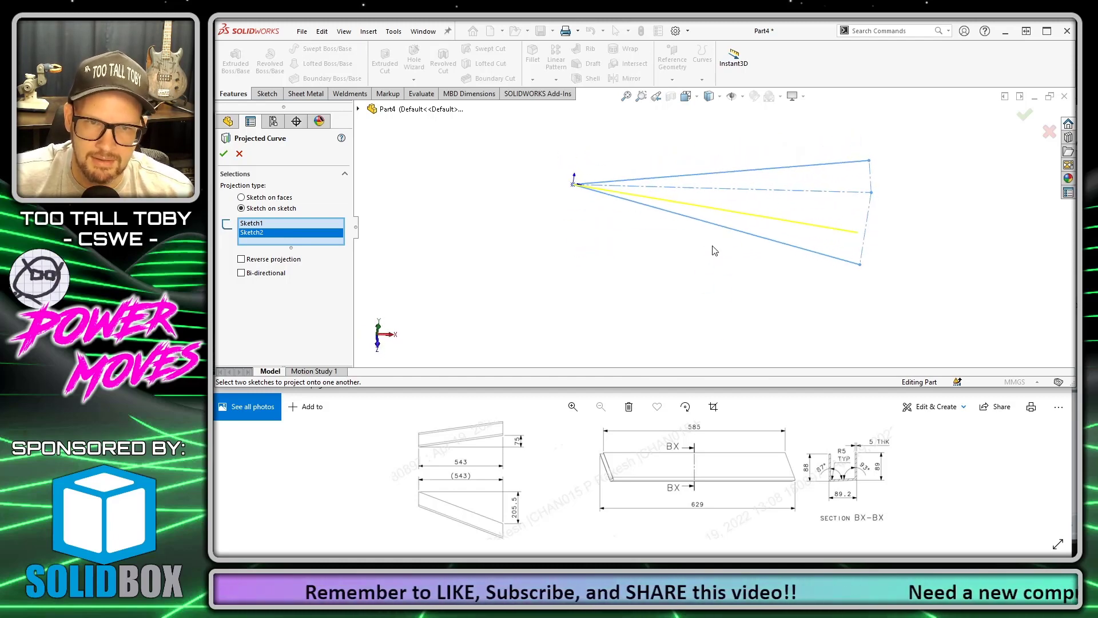
pyautogui.click(1023, 117)
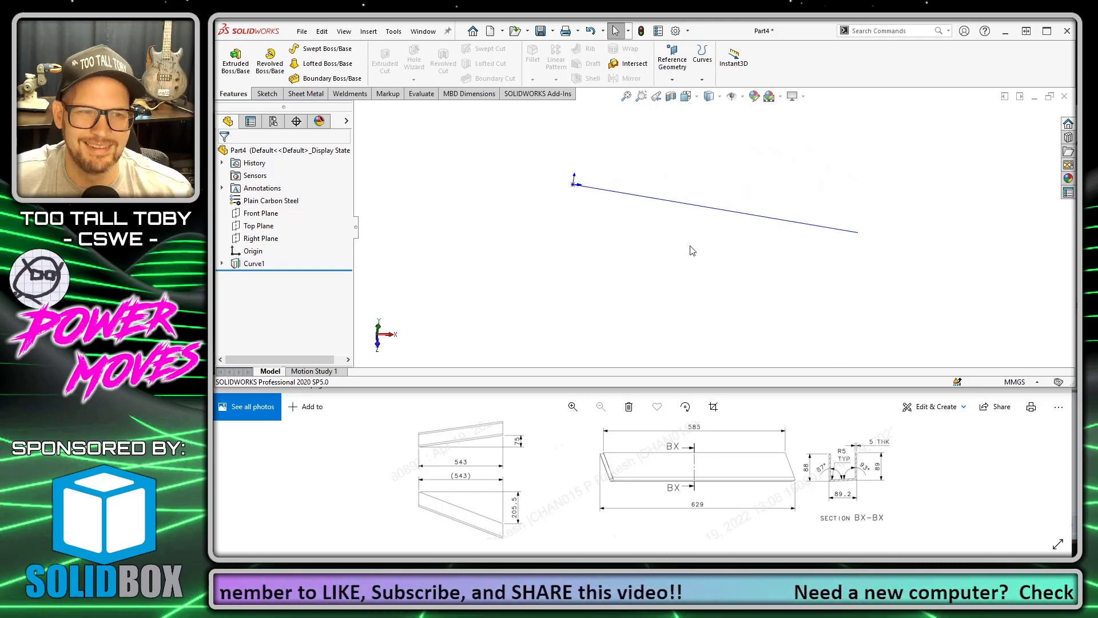
pyautogui.click(275, 239)
# On the Right Plane, draw profile lines from the origin, the first 89 long.
pyautogui.moveTo(698, 240); pyautogui.dragTo(652, 235, button='middle')
pyautogui.click(638, 234)
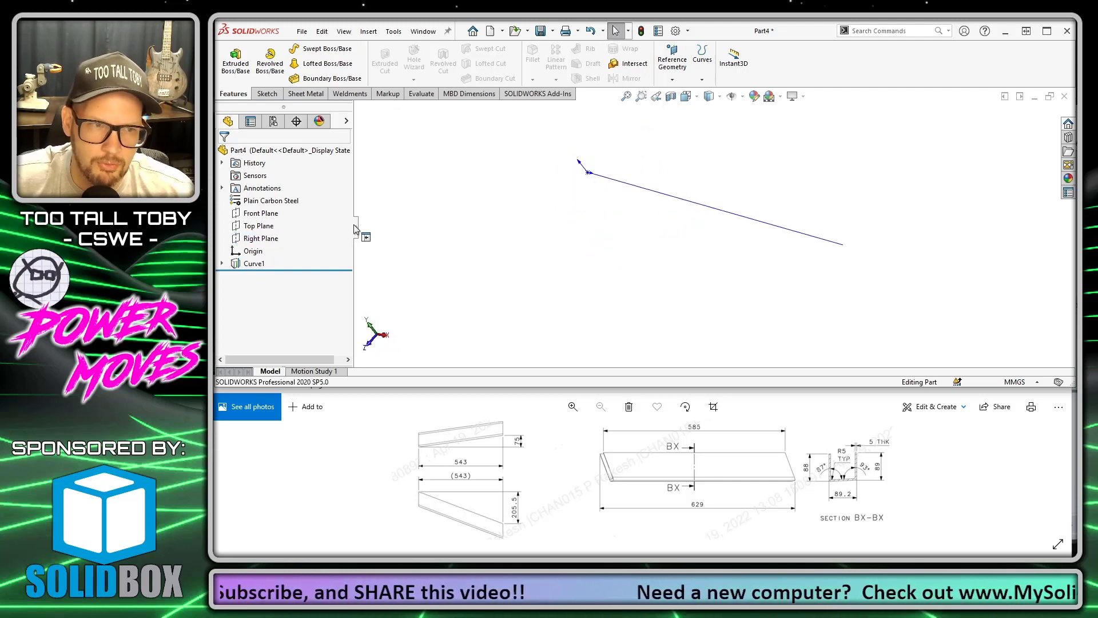
pyautogui.click(261, 238)
pyautogui.click(274, 228)
pyautogui.press('s')
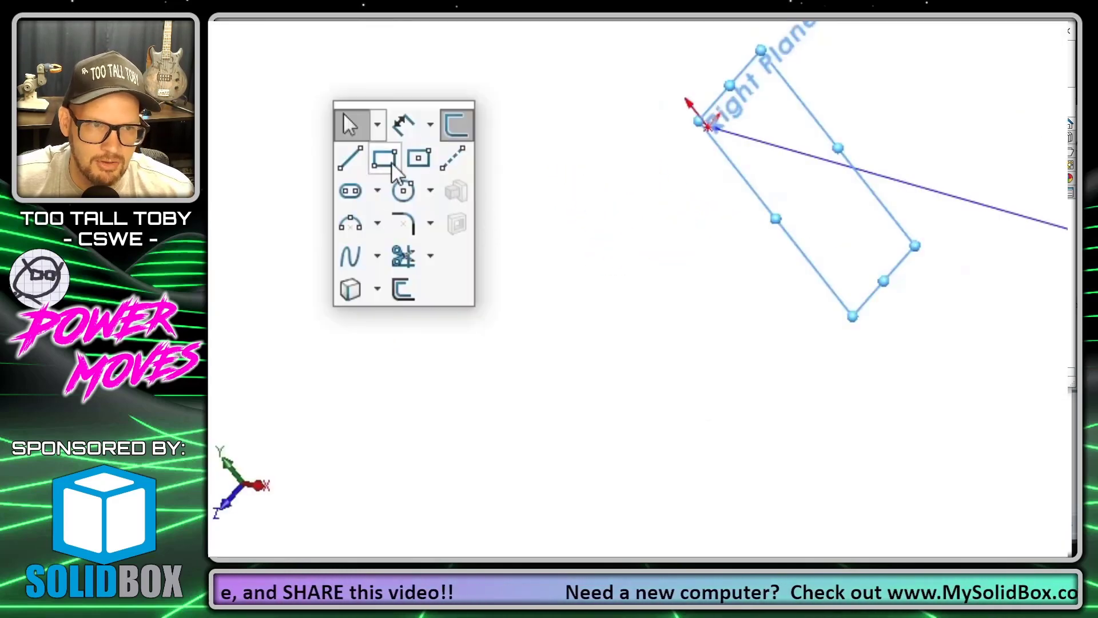
pyautogui.click(425, 184)
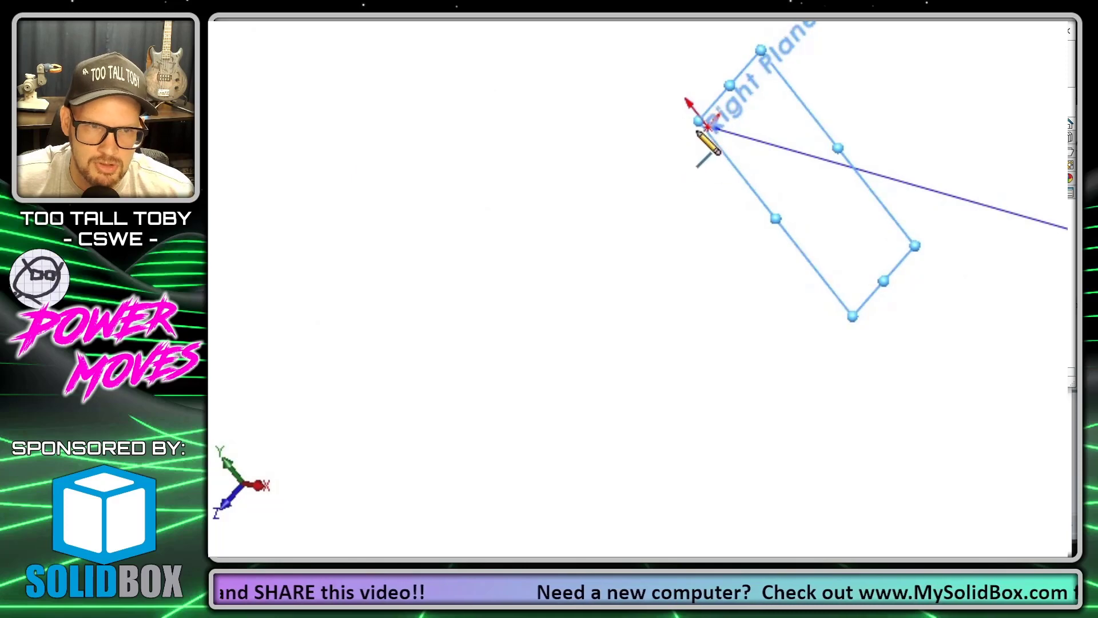
pyautogui.scroll(-5, 709, 135)
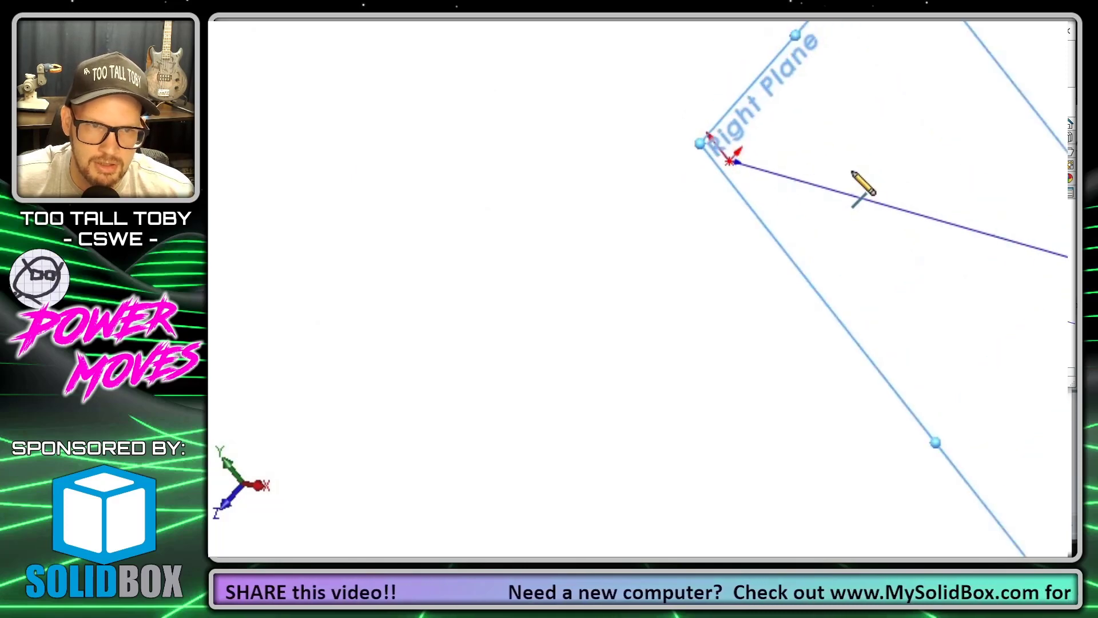
pyautogui.click(731, 163)
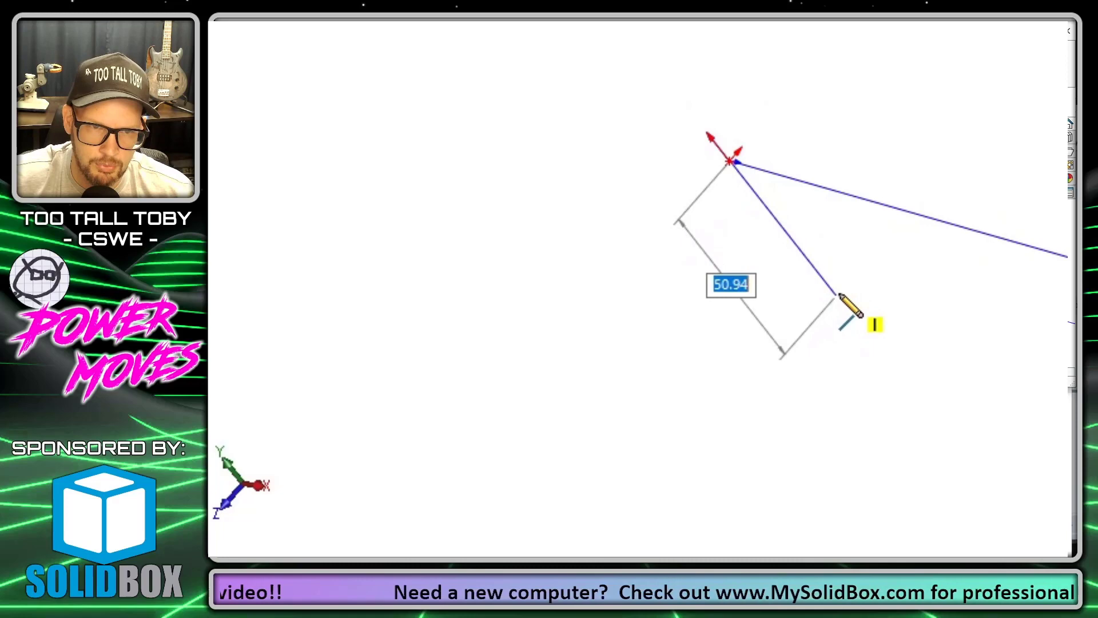
pyautogui.write('89')
pyautogui.press('Return')
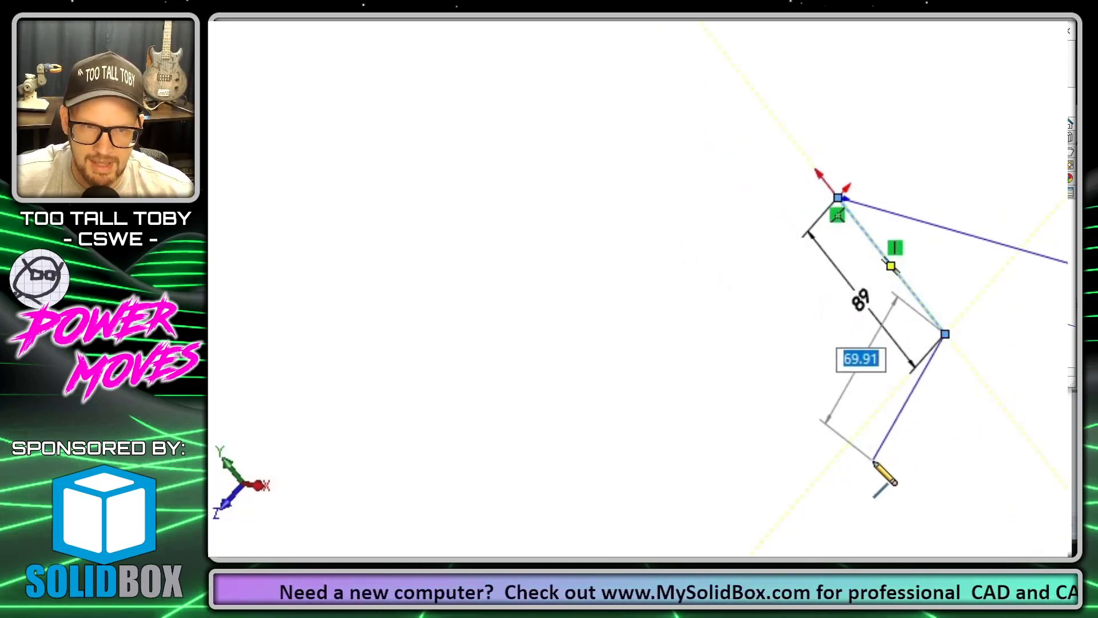
pyautogui.click(874, 460)
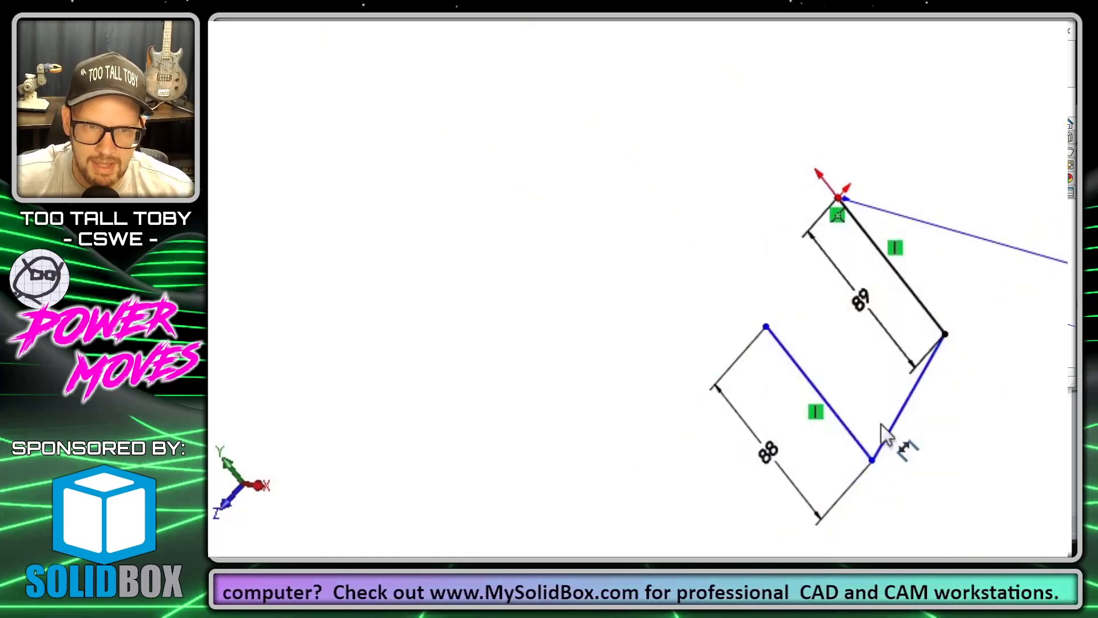
# Dimension the slanted side at 87° to the 88 side and the 89.20 side spacing.
pyautogui.click(891, 433)
pyautogui.click(855, 434)
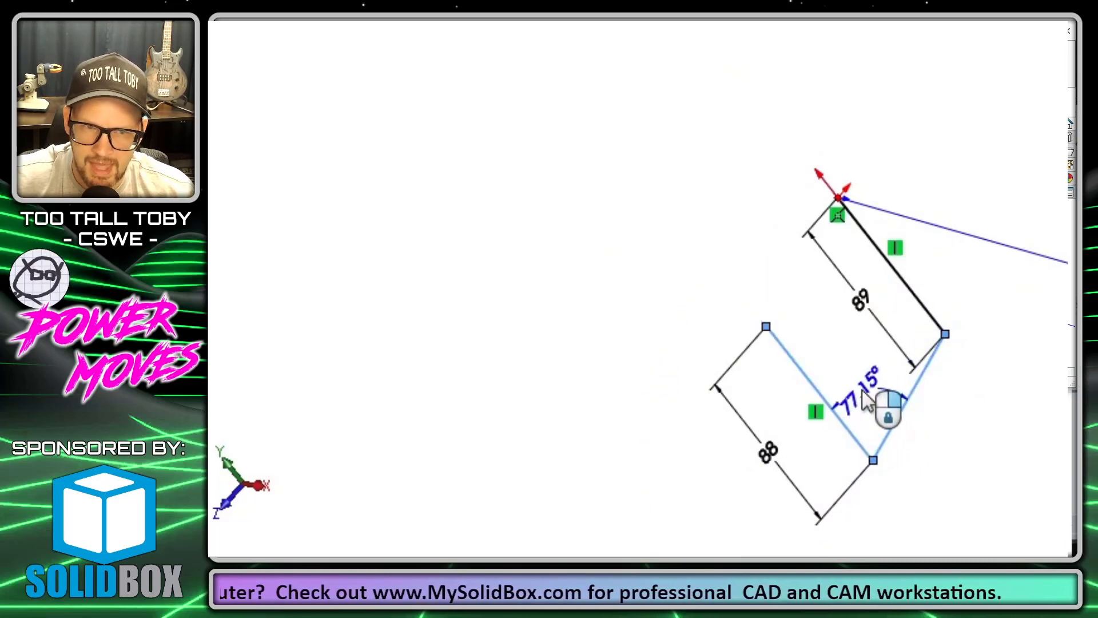
pyautogui.click(868, 395)
pyautogui.write('87')
pyautogui.press('Return')
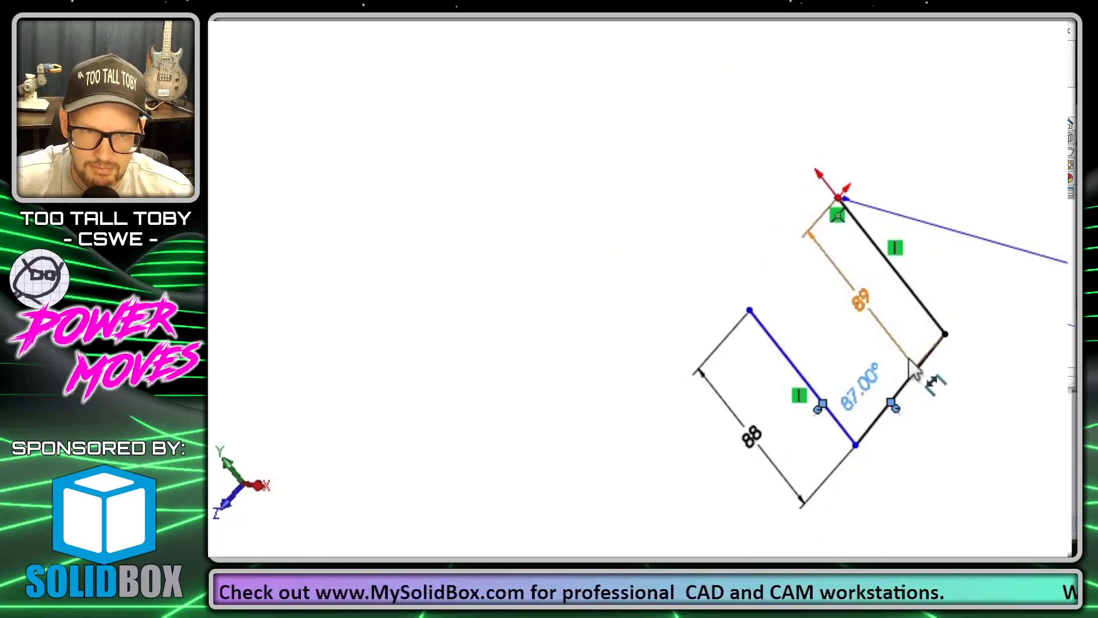
pyautogui.click(848, 436)
pyautogui.click(920, 301)
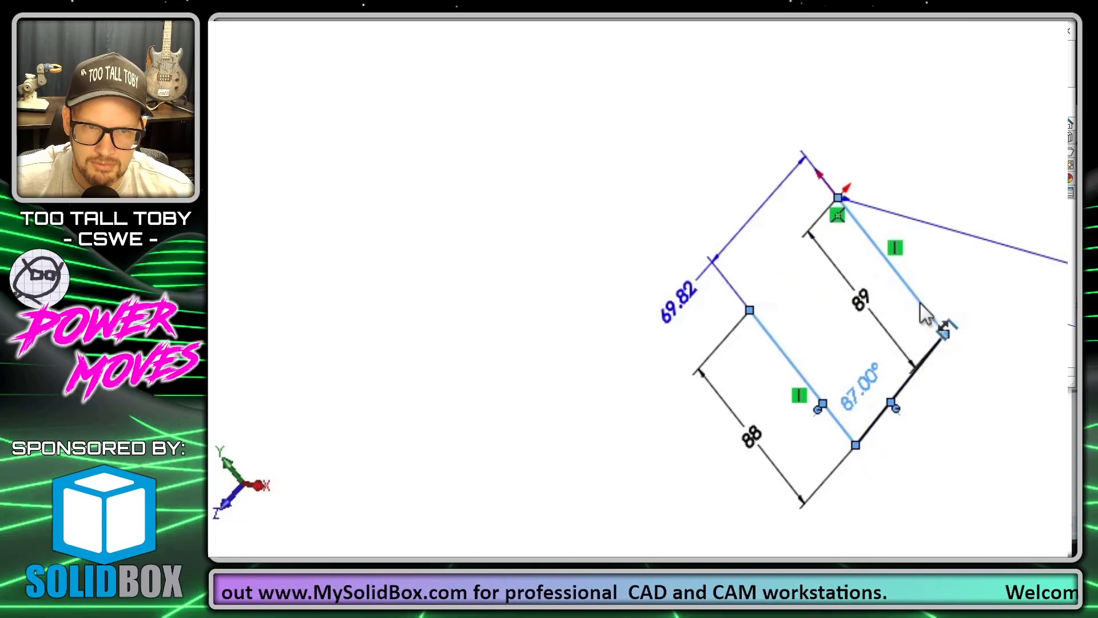
pyautogui.click(978, 456)
pyautogui.write('8')
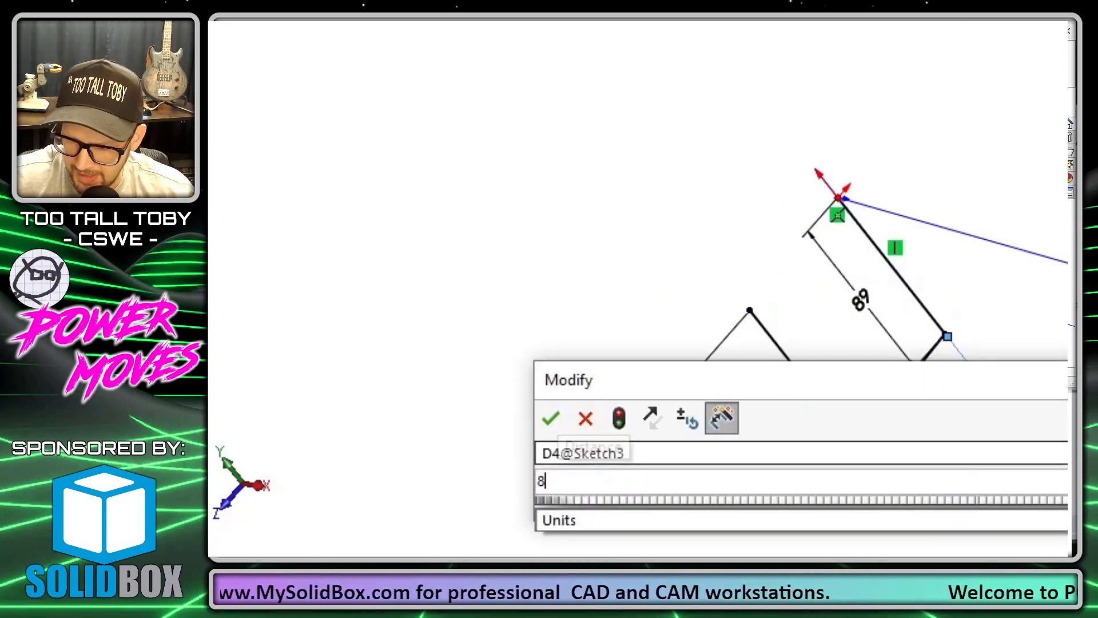
pyautogui.write('9.2')
pyautogui.press('Return')
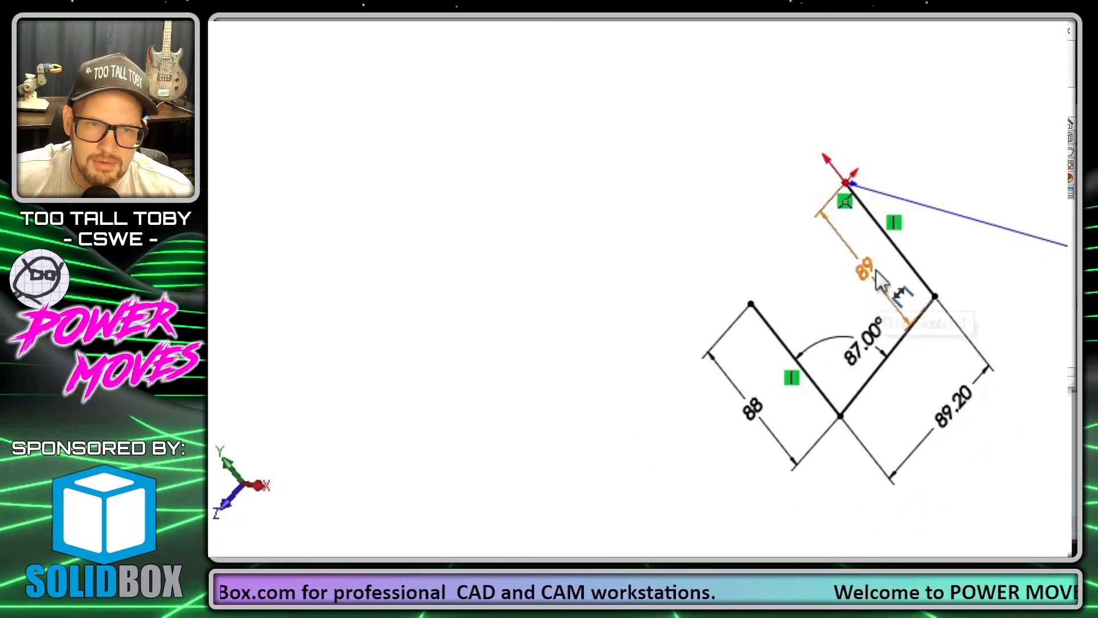
pyautogui.moveTo(895, 283); pyautogui.dragTo(947, 154)
pyautogui.click(731, 234)
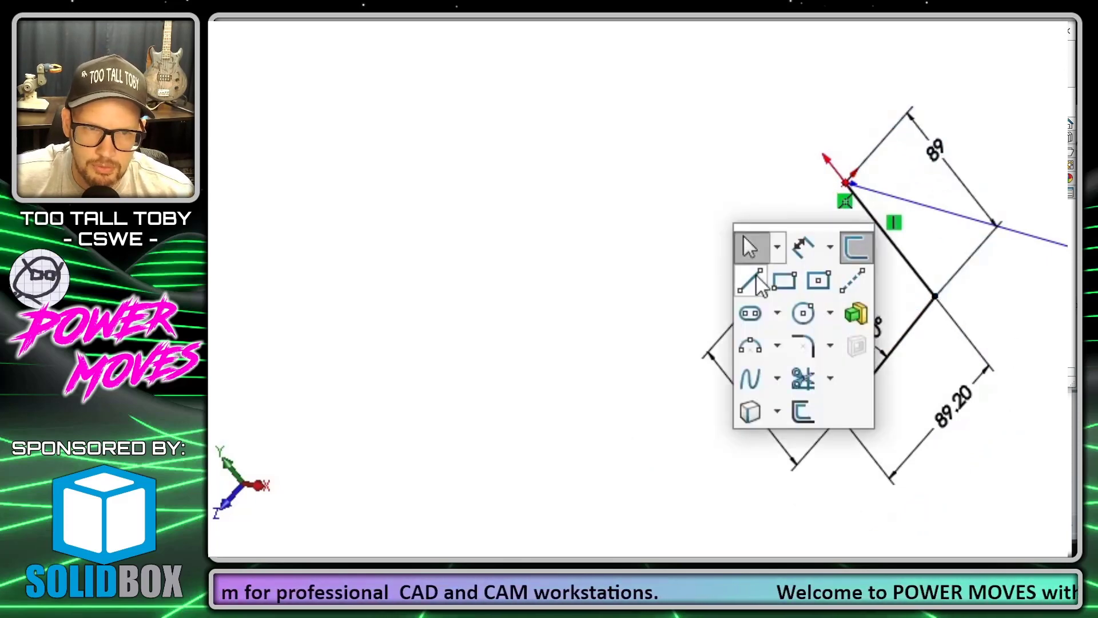
# Draw the closing line from the left corner to the top corner to close the profile.
pyautogui.click(761, 284)
pyautogui.click(751, 304)
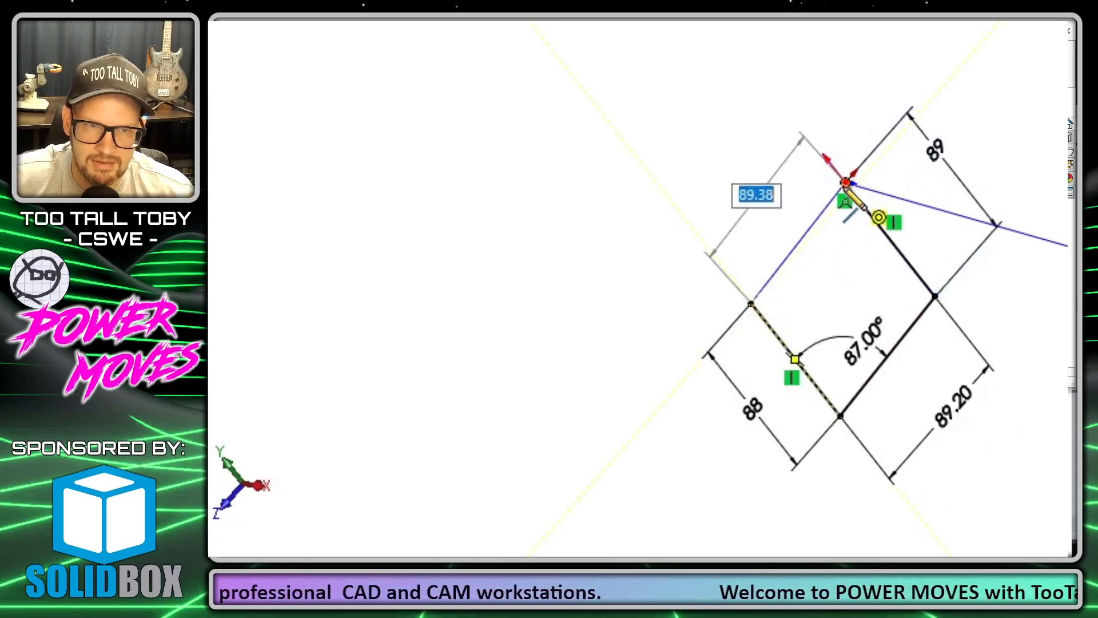
pyautogui.click(845, 183)
pyautogui.scroll(-3, 1058, 397)
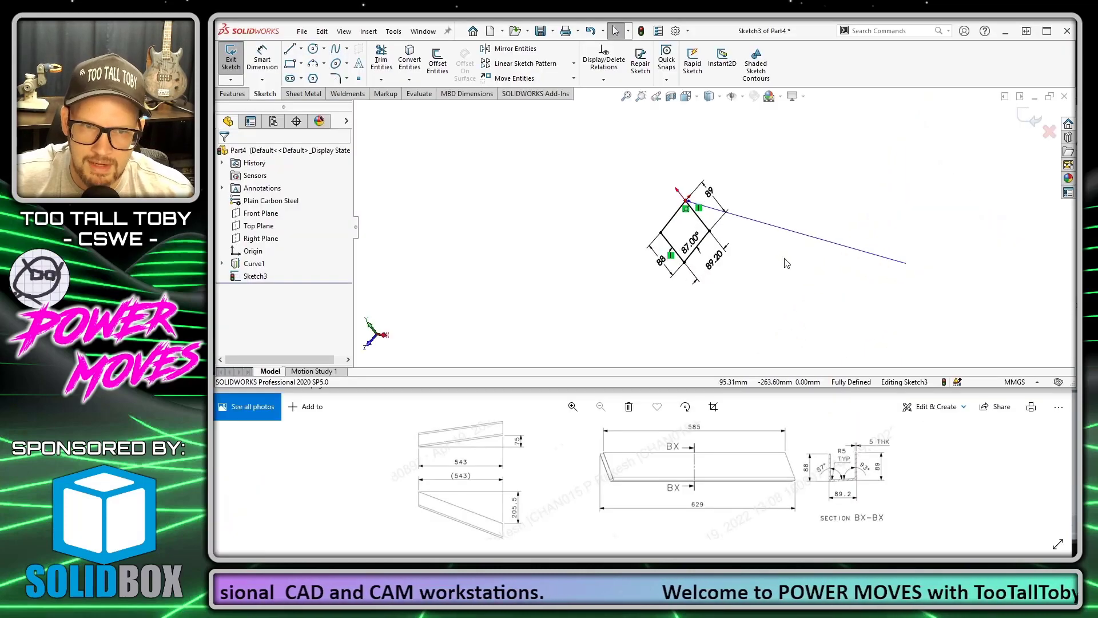
pyautogui.moveTo(787, 263)
pyautogui.mouseDown(button='middle')
pyautogui.moveTo(807, 245)
pyautogui.moveTo(801, 206)
pyautogui.moveTo(812, 220)
pyautogui.mouseUp(button='middle')
pyautogui.press('Escape')
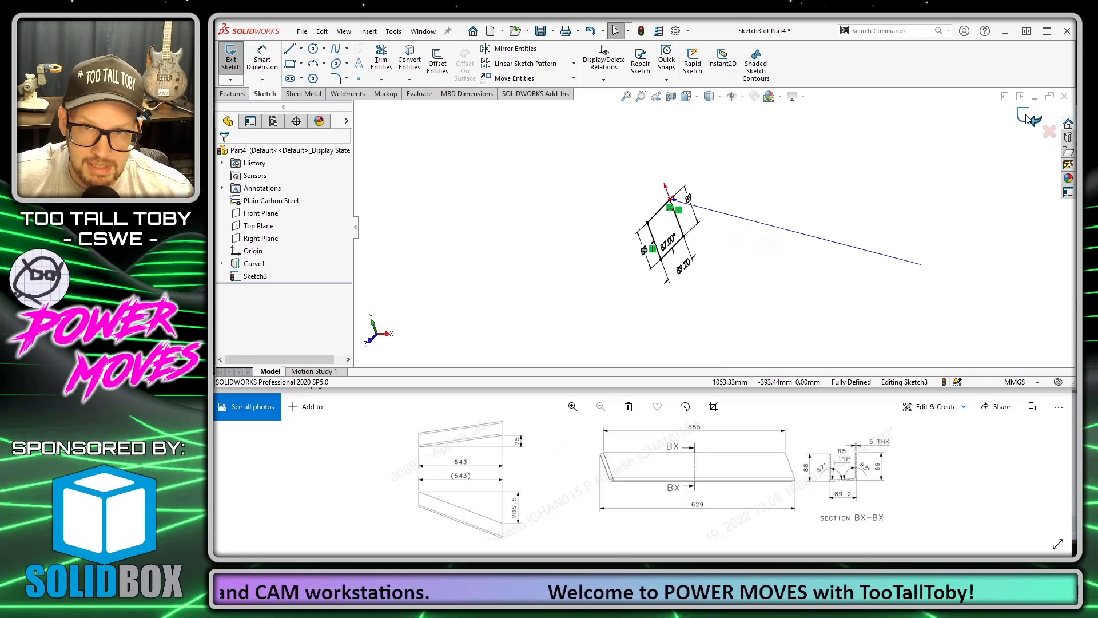
# Sweep Sketch3 as the profile along Curve1 as the path to create Sweep1.
pyautogui.click(1028, 119)
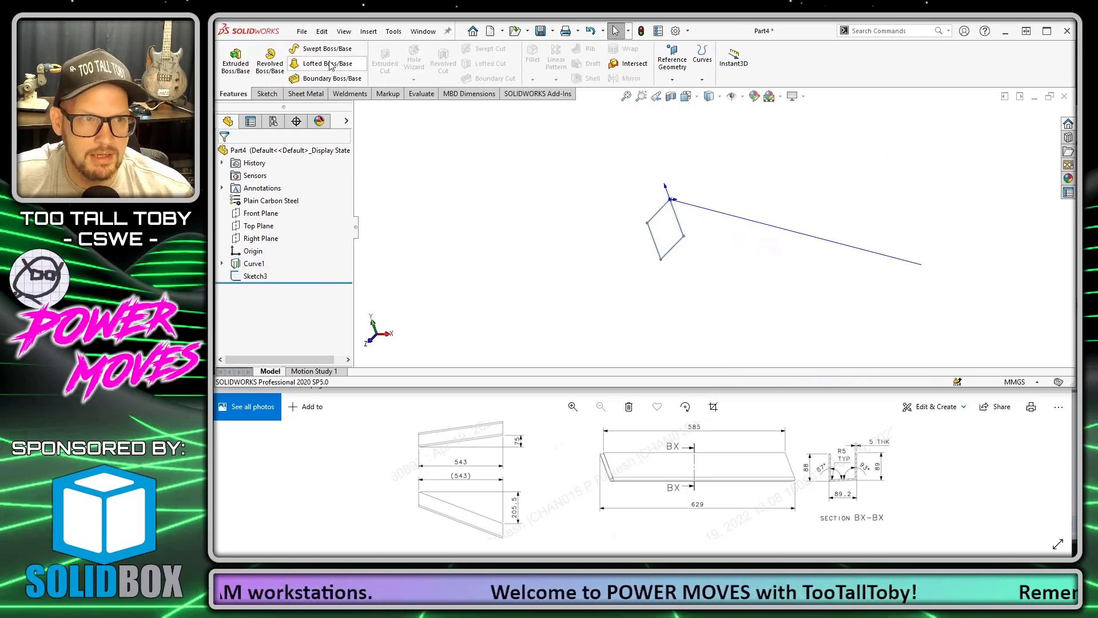
pyautogui.click(326, 48)
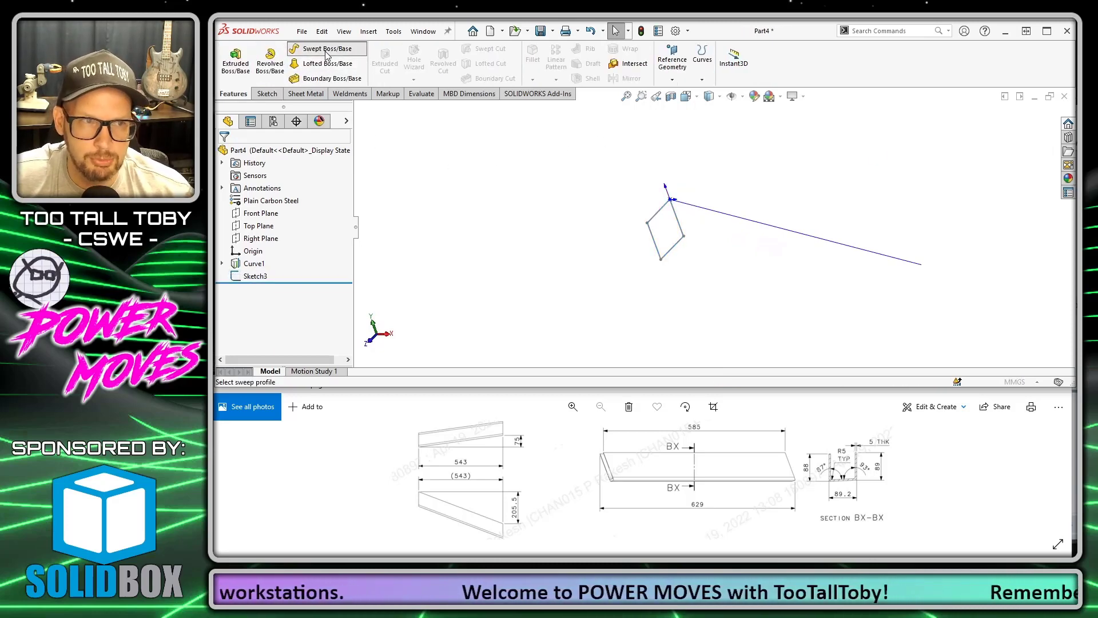
pyautogui.click(668, 210)
pyautogui.click(731, 221)
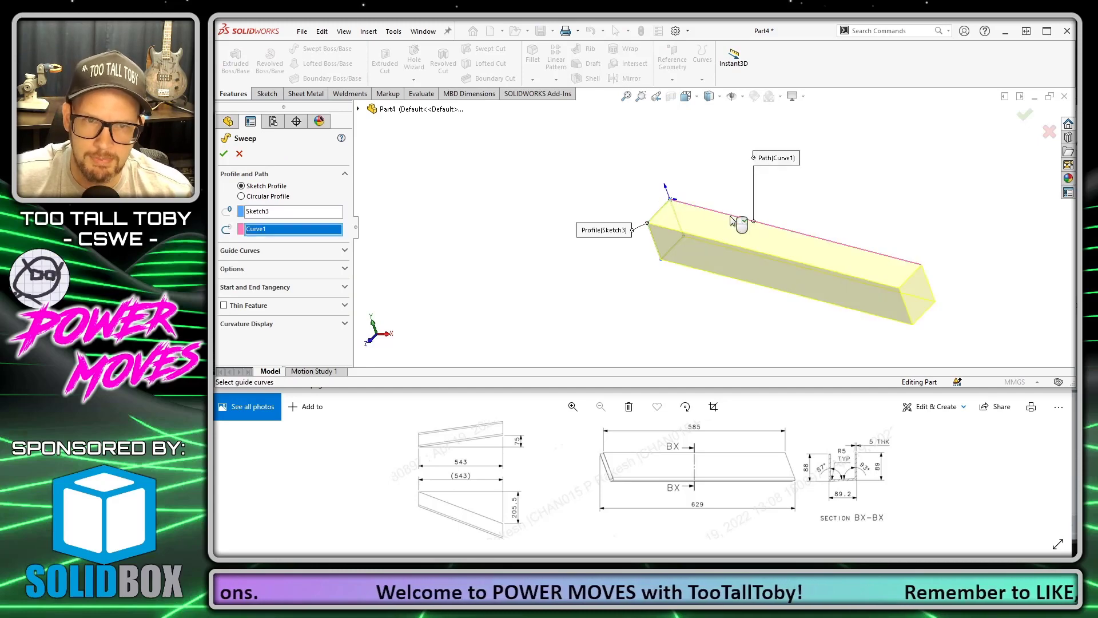
pyautogui.press('Return')
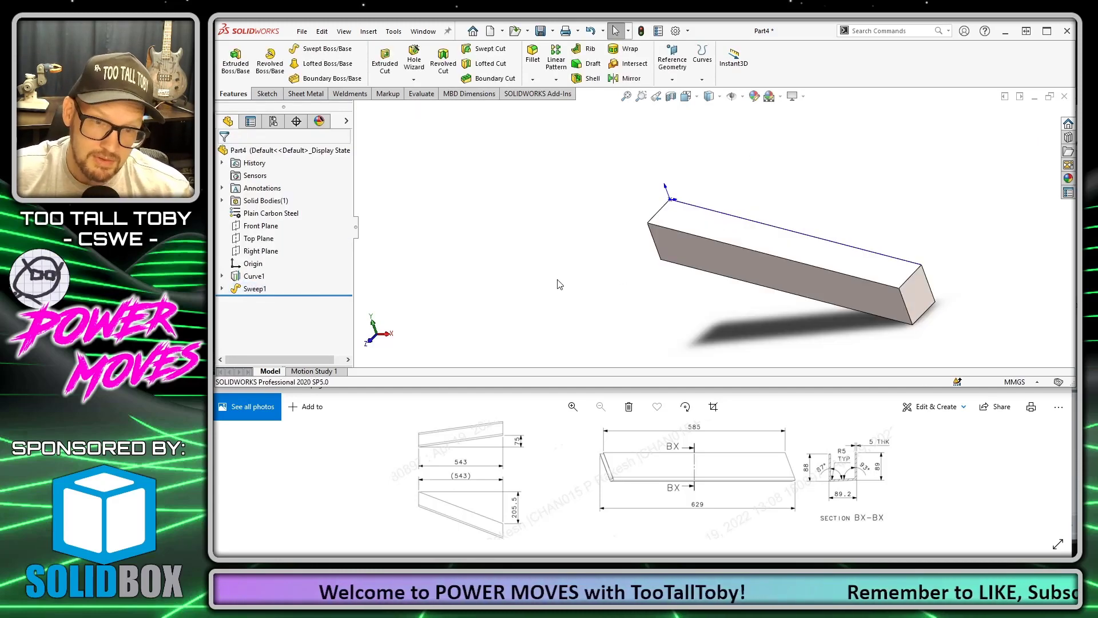
# Check Sweep1 in Front and Top views, then orbit back to 3D.
pyautogui.hotkey('ctrl', '1')
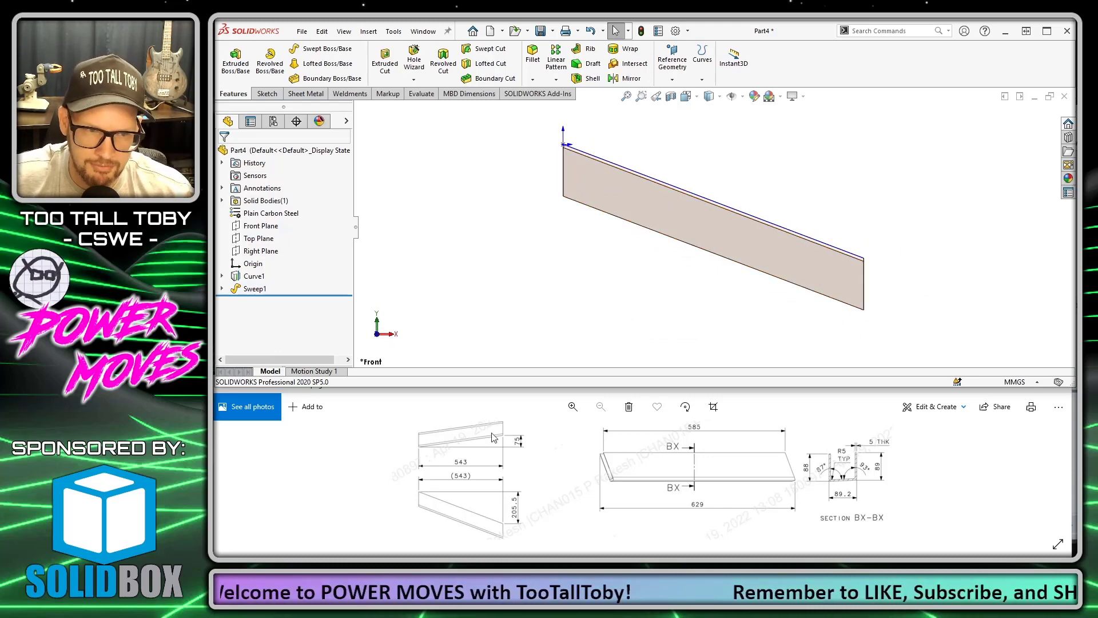
pyautogui.hotkey('ctrl', '5')
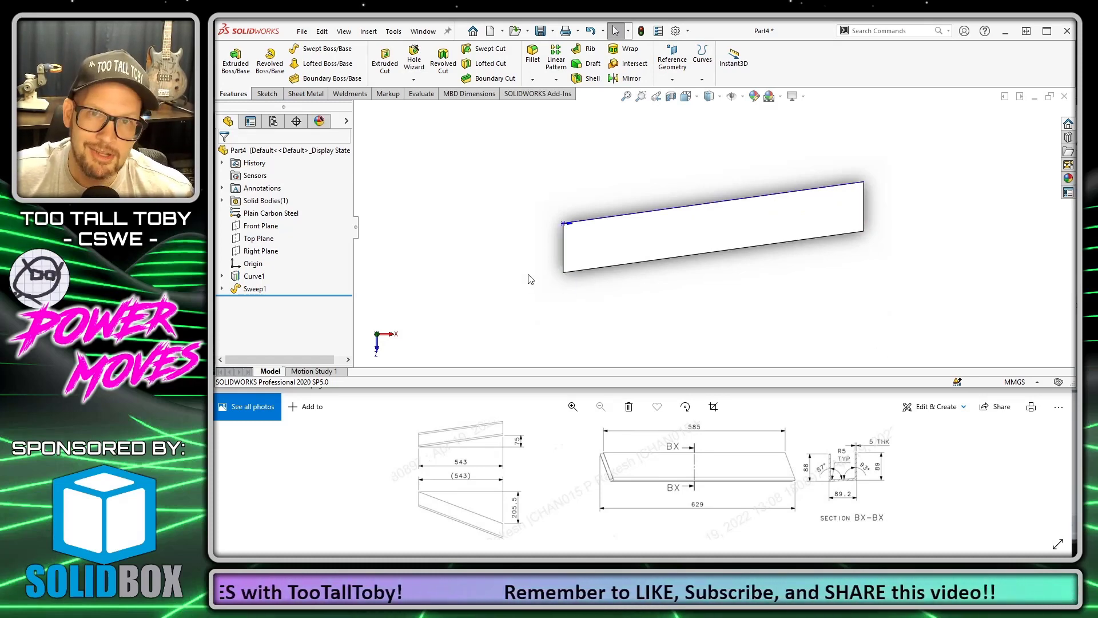
pyautogui.moveTo(727, 310); pyautogui.dragTo(675, 167, button='middle')
# Start Convert to Sheet Metal and select the box's lower face as the fixed face.
pyautogui.click(415, 187)
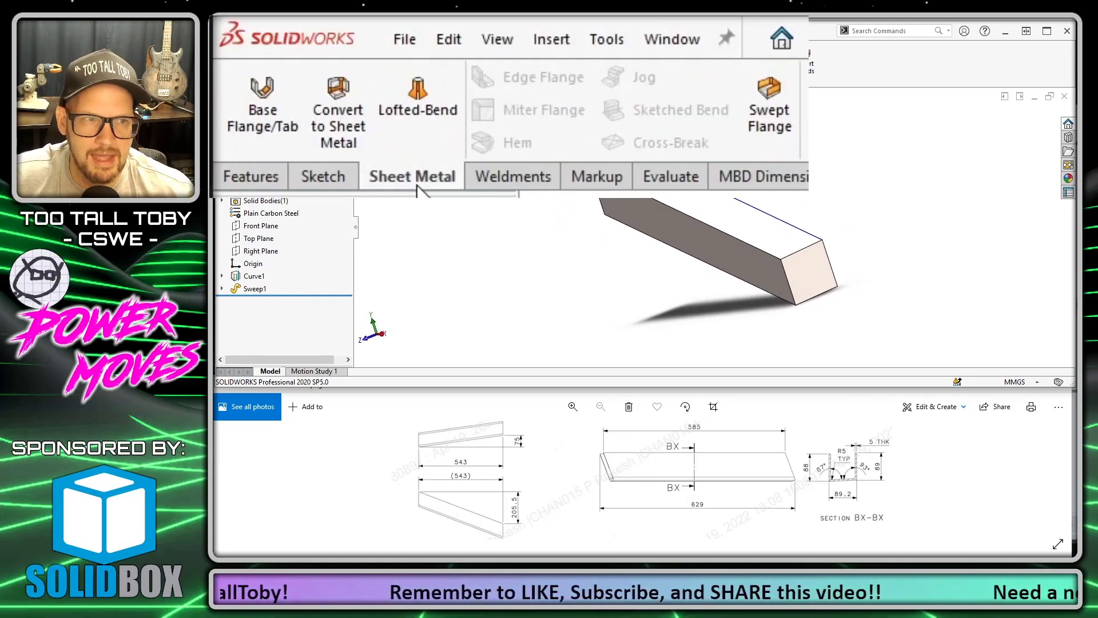
pyautogui.click(338, 120)
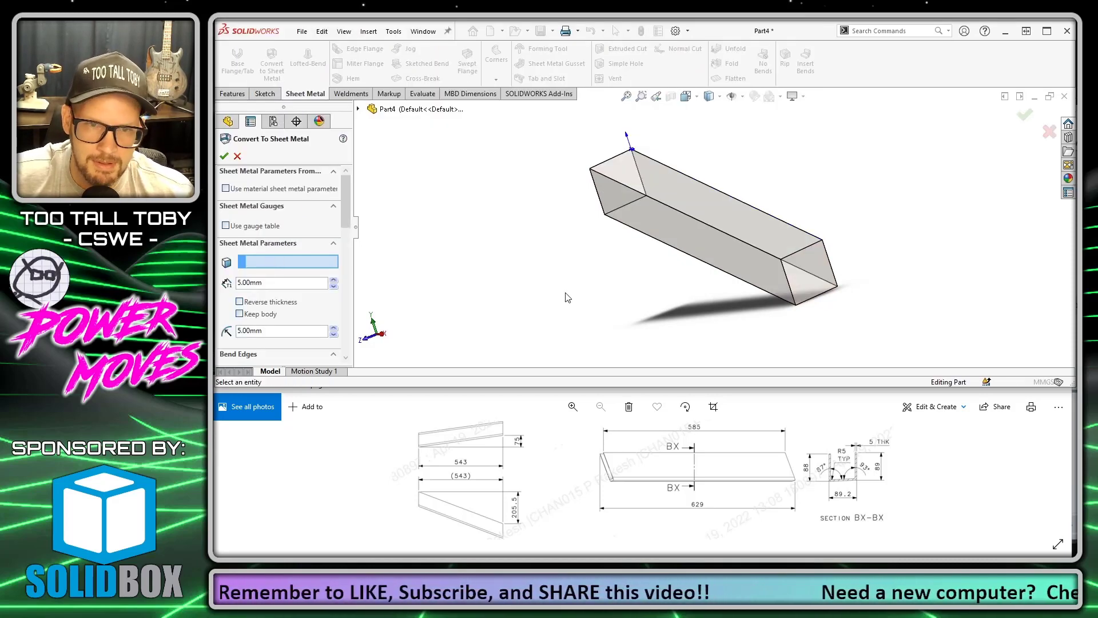
pyautogui.moveTo(568, 296); pyautogui.dragTo(552, 177, button='middle')
pyautogui.click(739, 193)
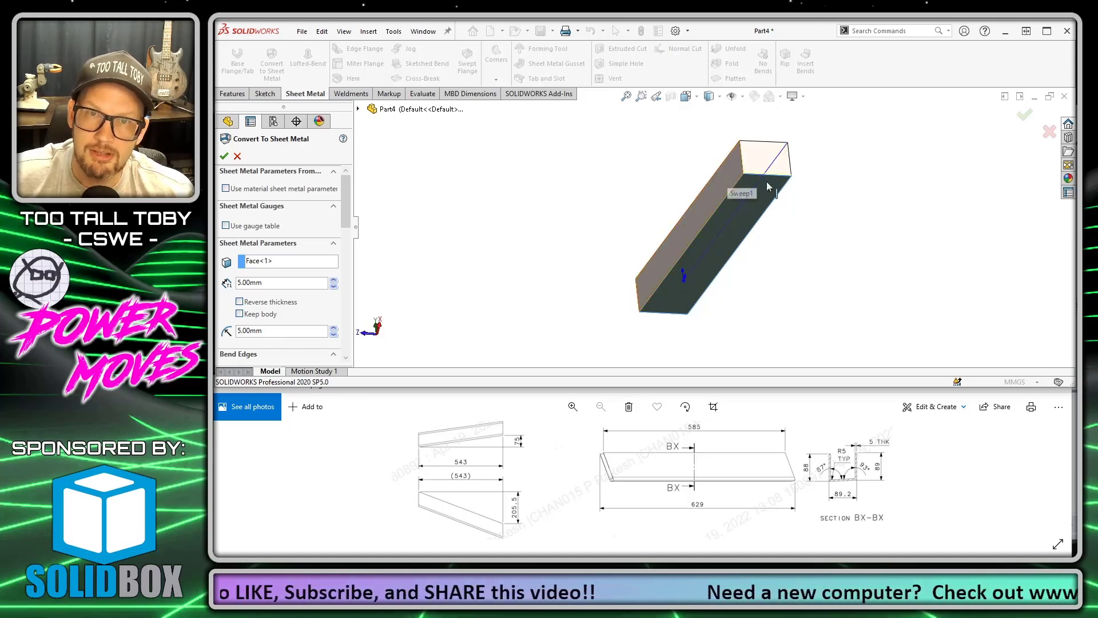
# Set the sheet thickness to 5 mm (after trying 10) and the bend radius to 5 mm.
pyautogui.scroll(-8, 750, 184)
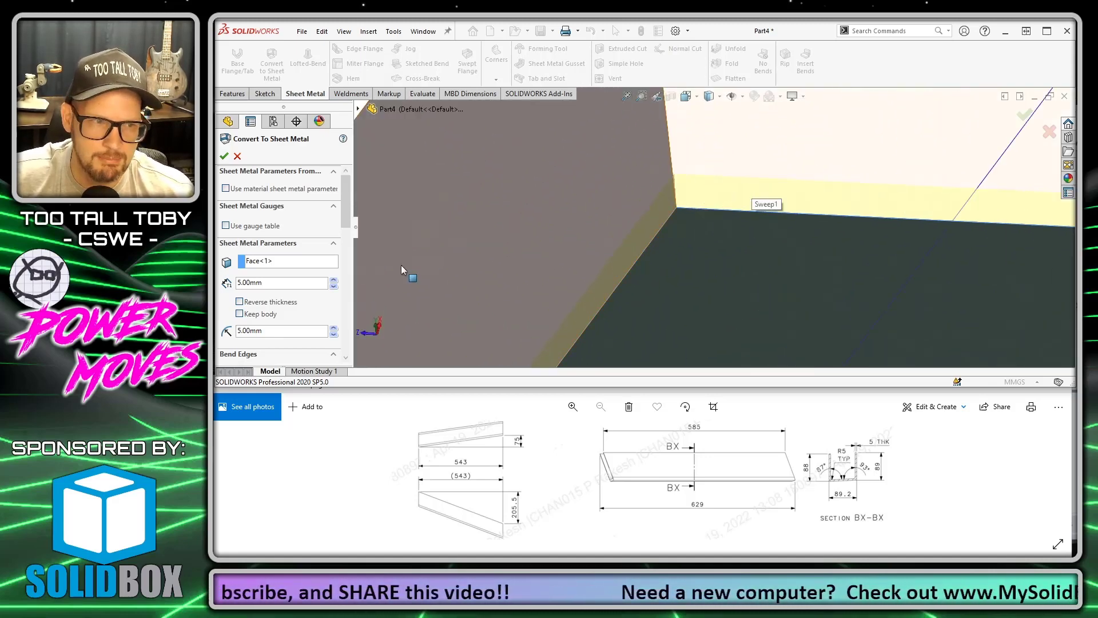
pyautogui.doubleClick(241, 282)
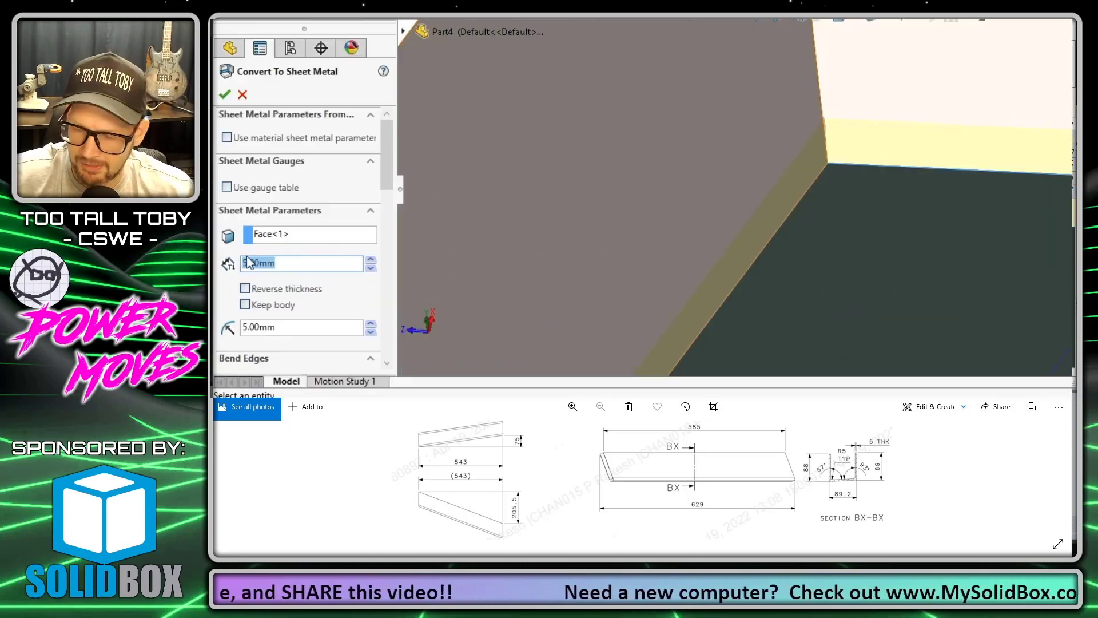
pyautogui.write('1')
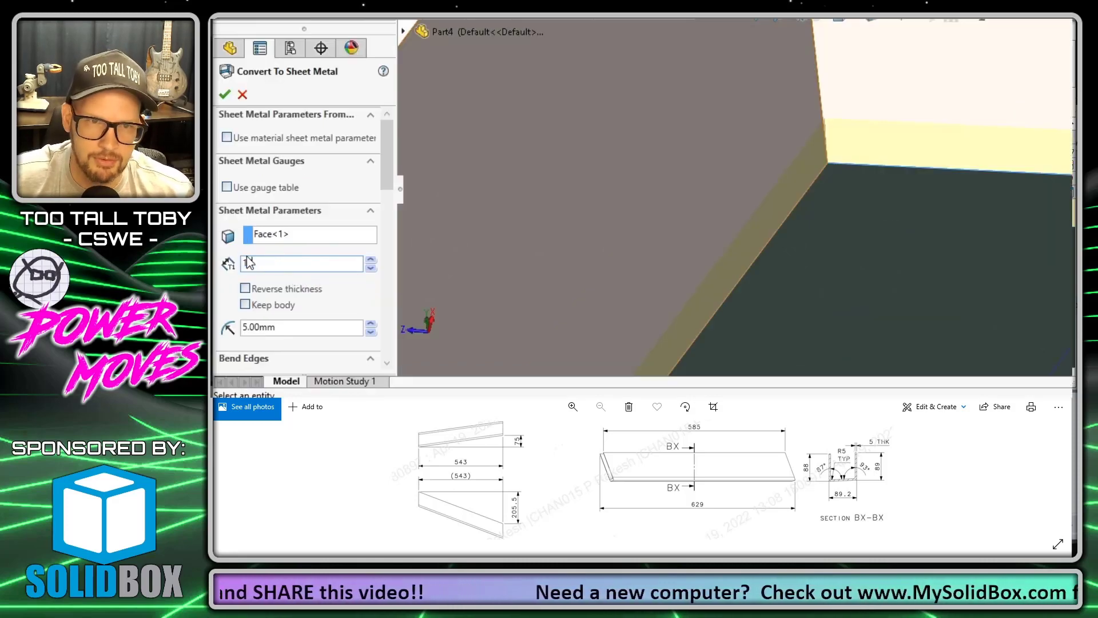
pyautogui.write('0')
pyautogui.press('Return')
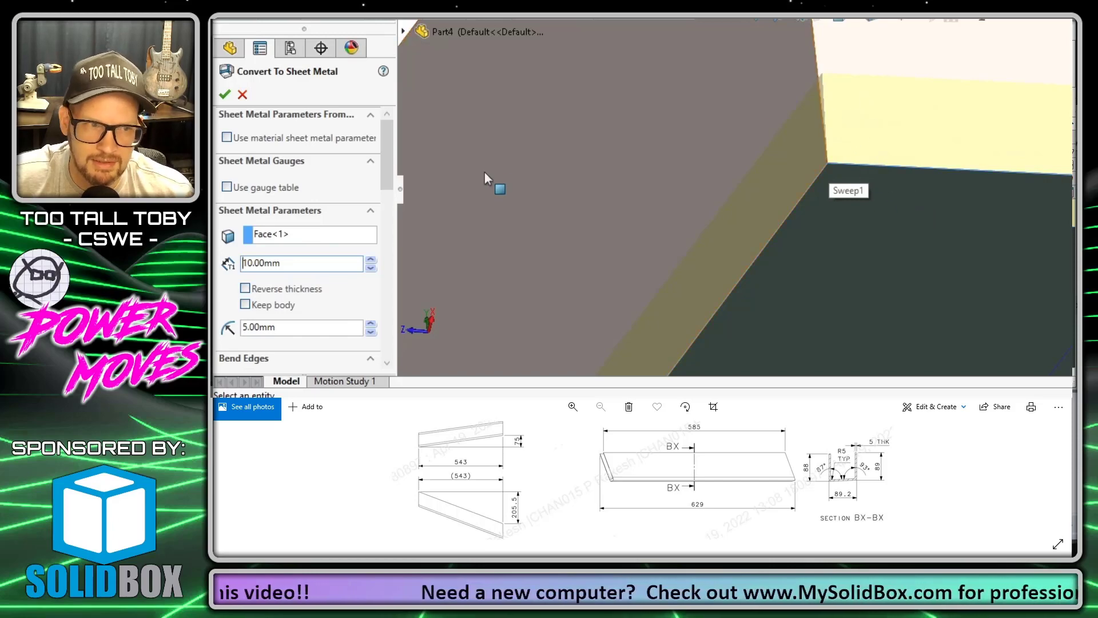
pyautogui.doubleClick(289, 263)
pyautogui.write('5')
pyautogui.press('Return')
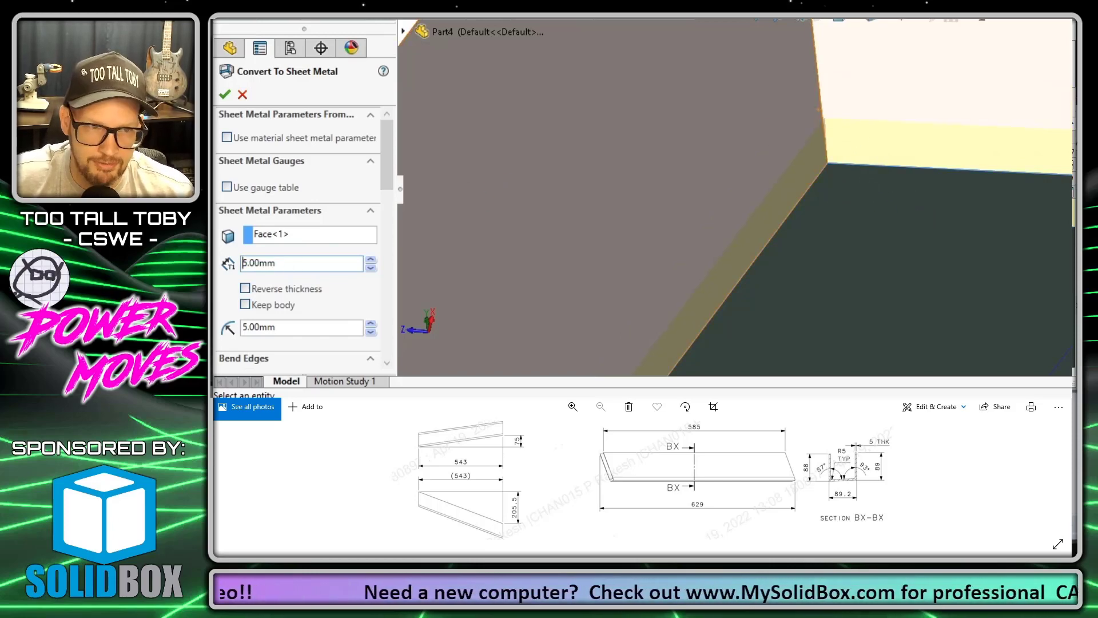
pyautogui.doubleClick(326, 331)
pyautogui.write('5')
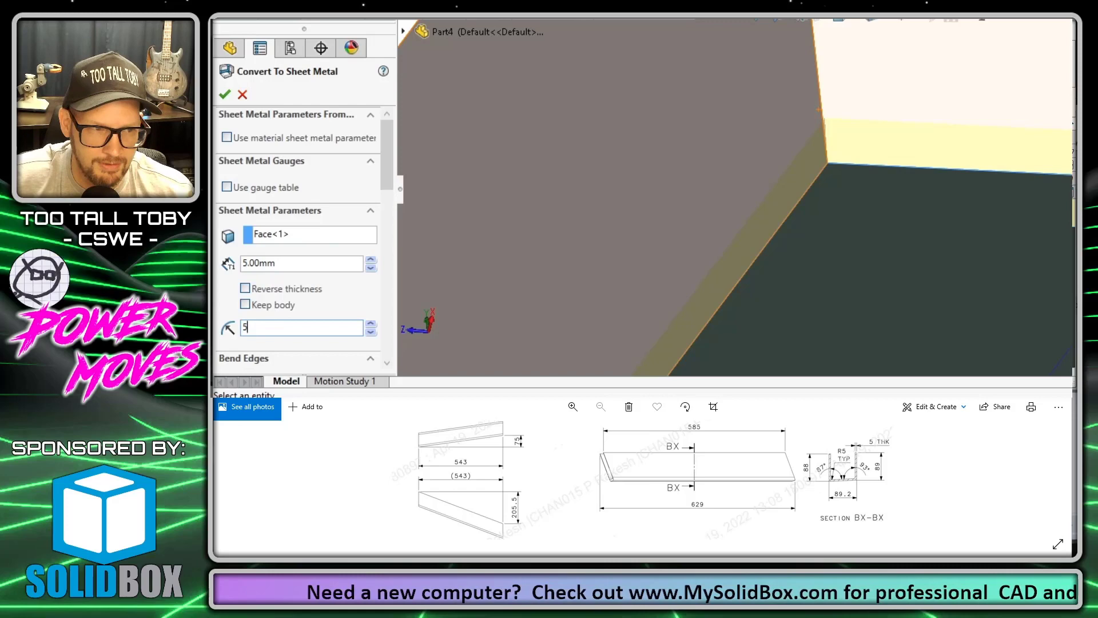
pyautogui.scroll(5, 706, 188)
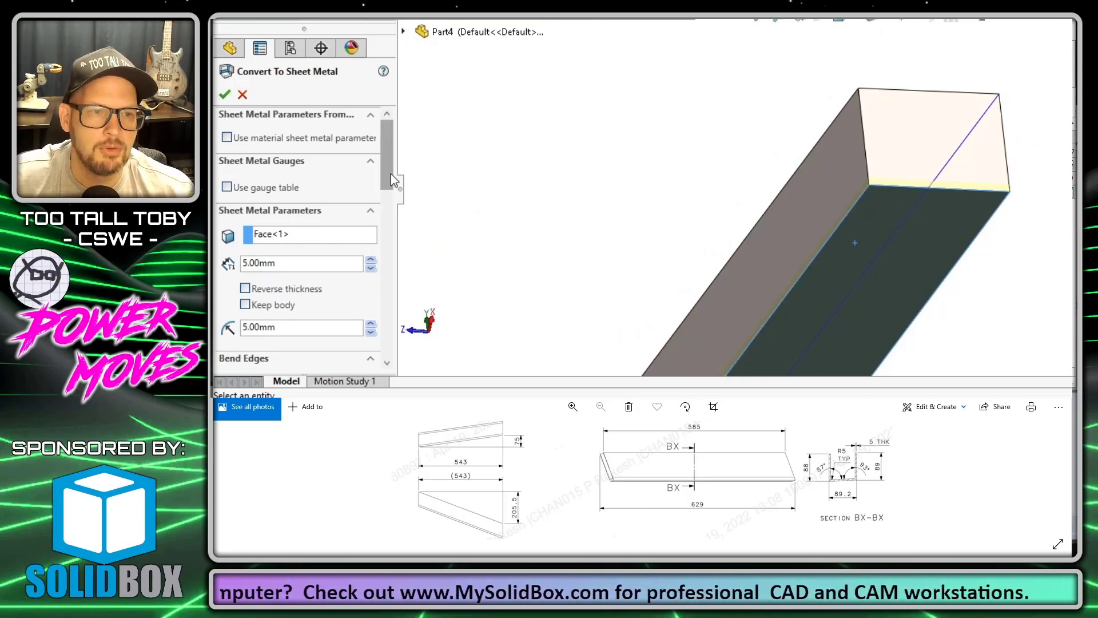
# Choose the fixed face's two long edges as bend edges and accept Convert-Solid1.
pyautogui.scroll(-3, 396, 211)
pyautogui.scroll(-1, 343, 228)
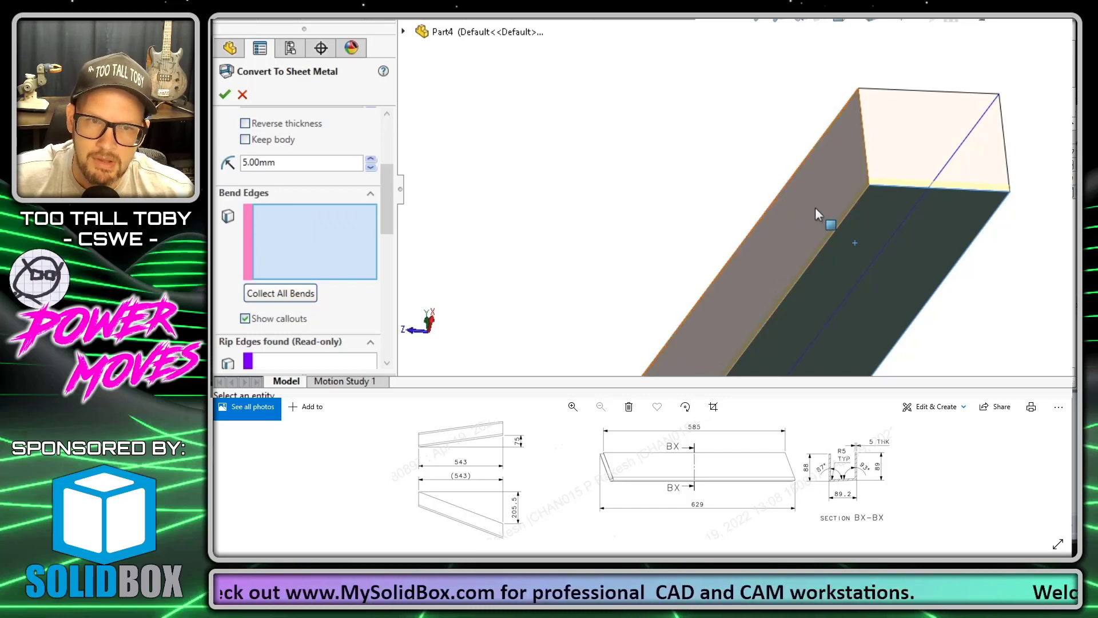
pyautogui.click(854, 213)
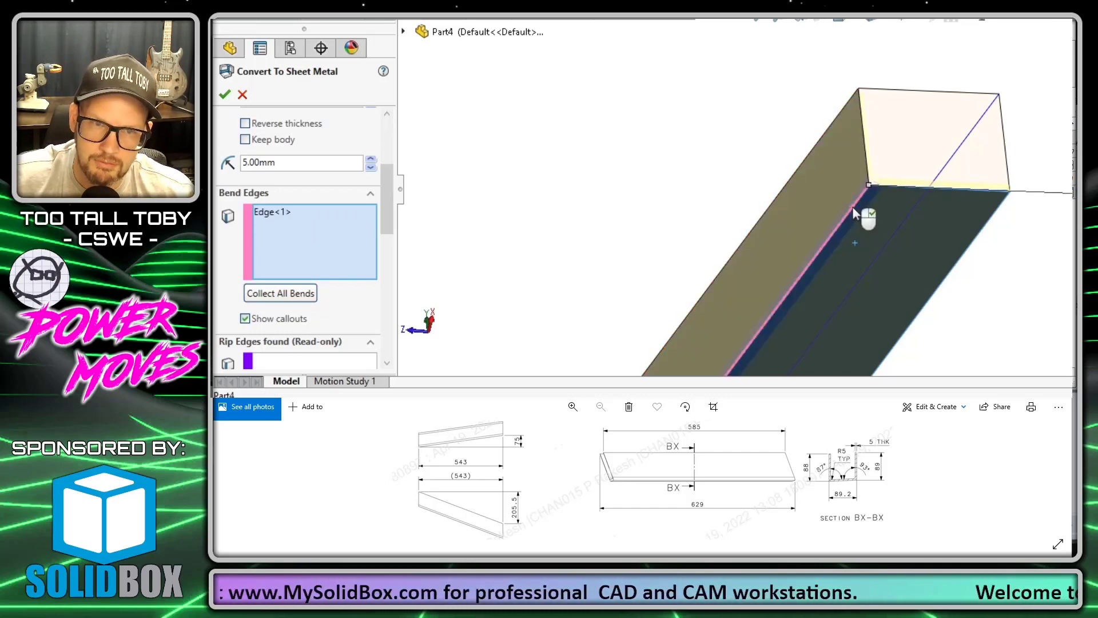
pyautogui.scroll(-5, 855, 213)
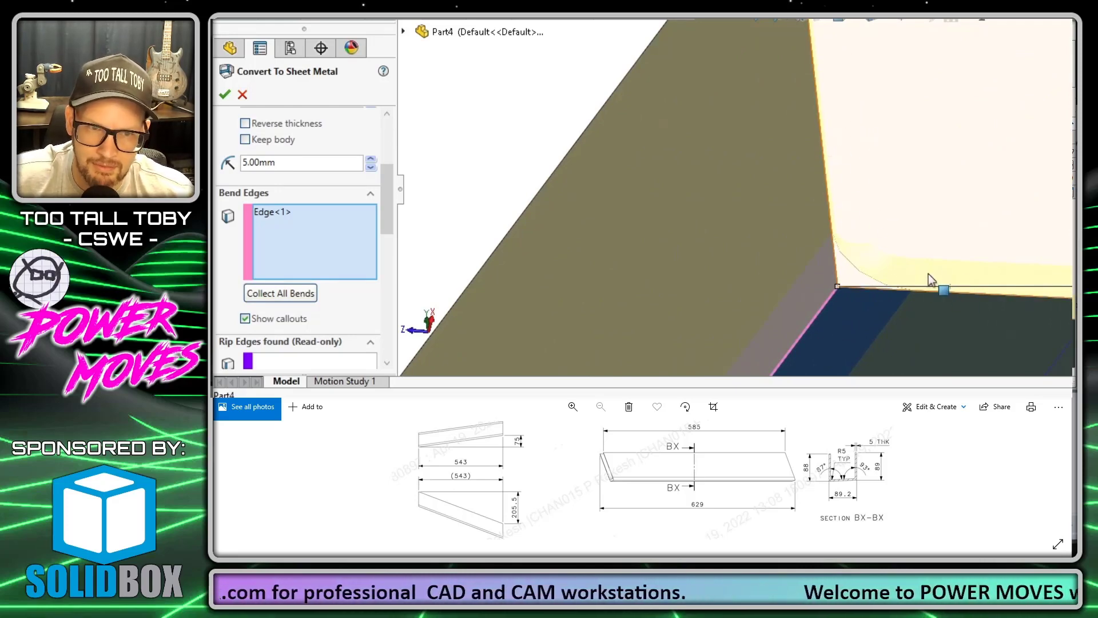
pyautogui.scroll(5, 839, 114)
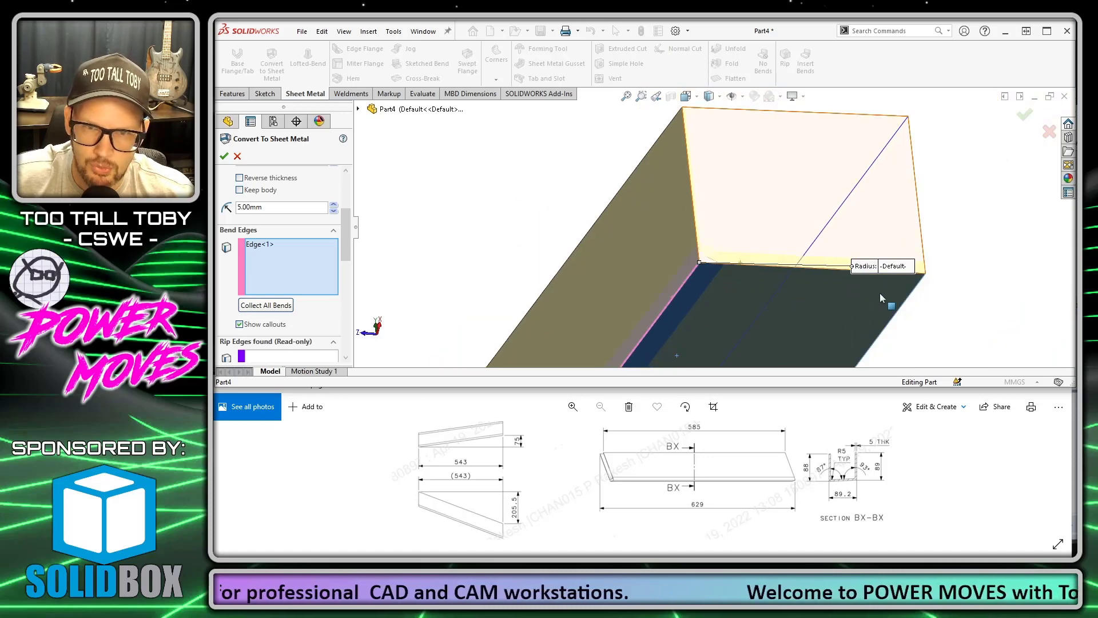
pyautogui.click(907, 303)
pyautogui.scroll(4, 912, 305)
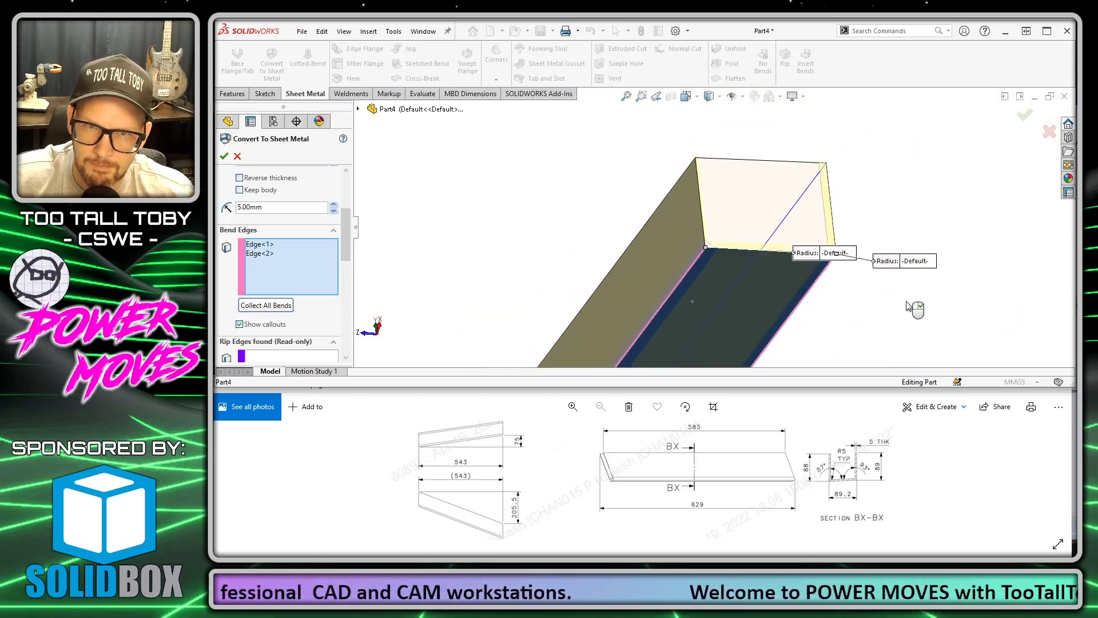
pyautogui.scroll(1, 835, 306)
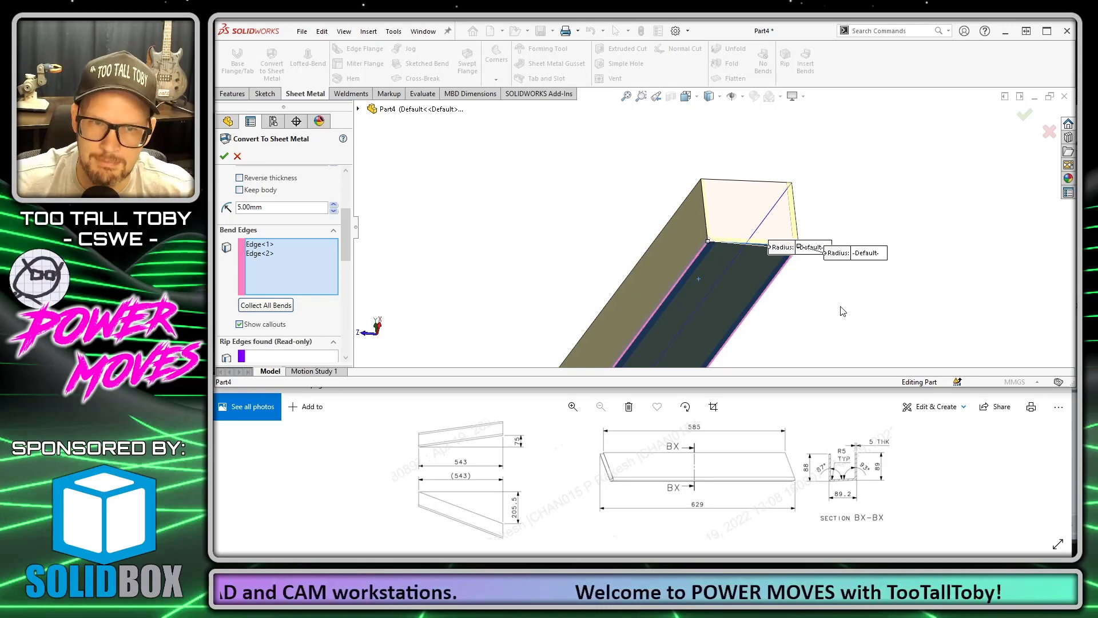
pyautogui.scroll(2, 944, 192)
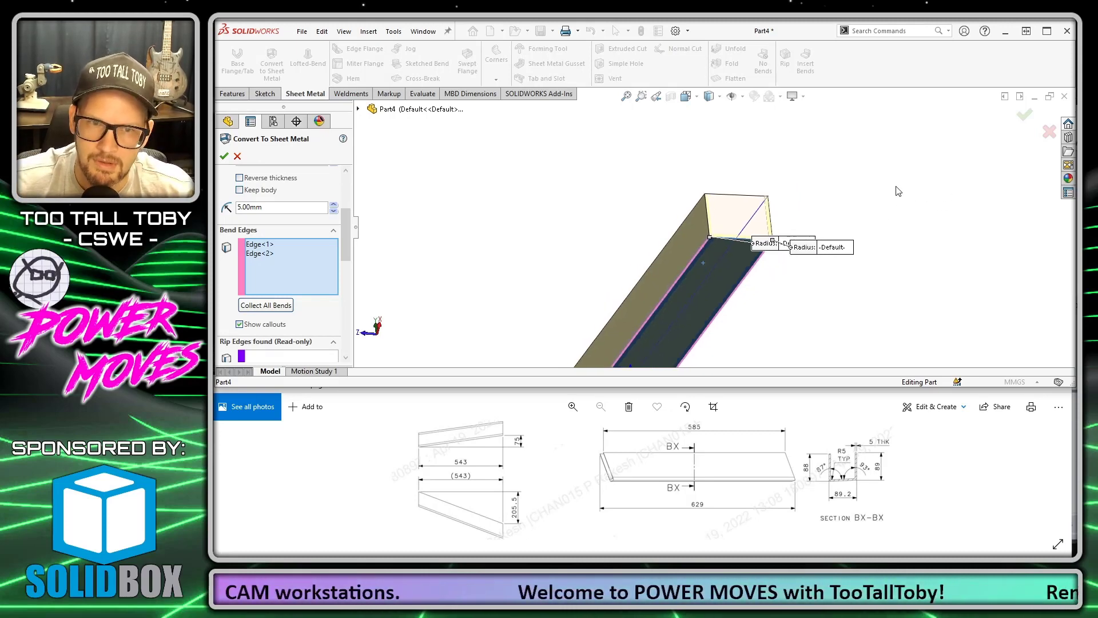
pyautogui.moveTo(770, 174); pyautogui.dragTo(715, 187, button='middle')
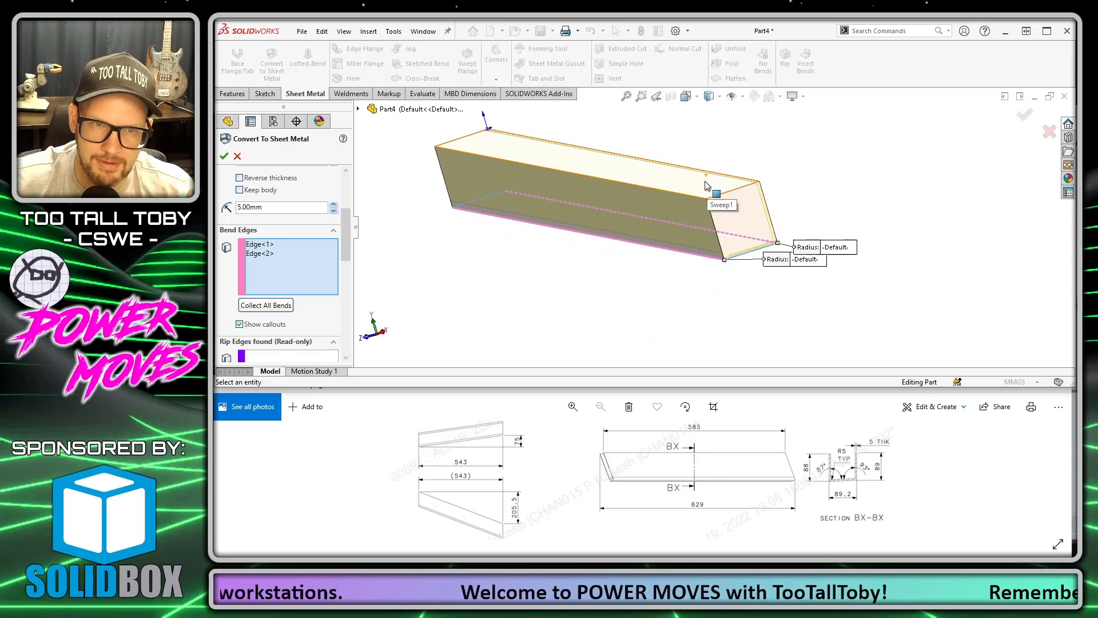
pyautogui.click(1024, 116)
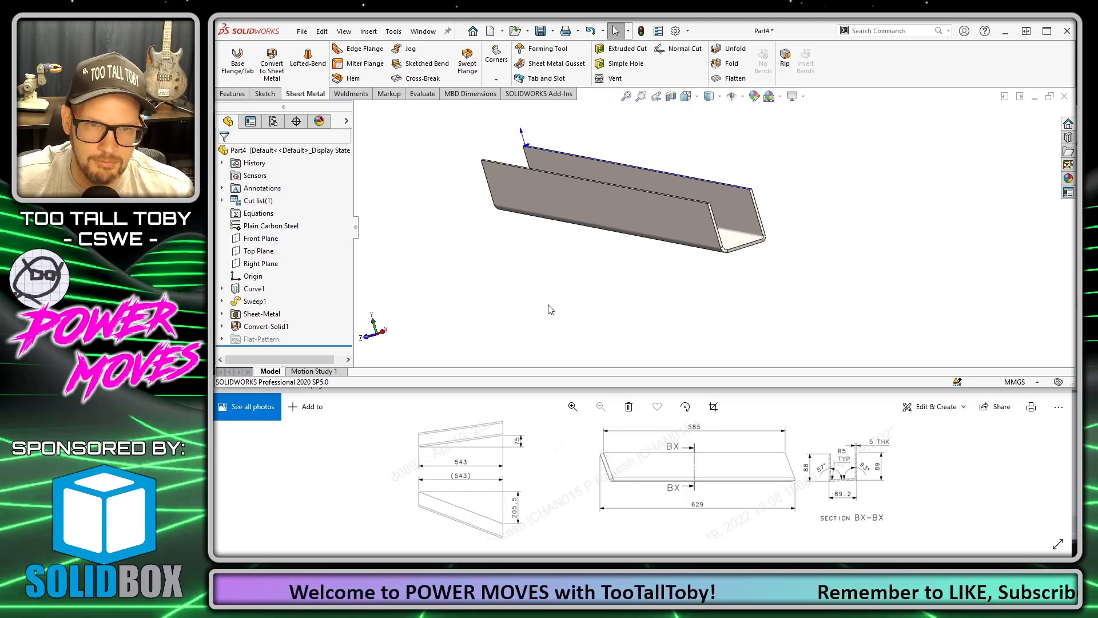
pyautogui.hotkey('ctrl', '1')
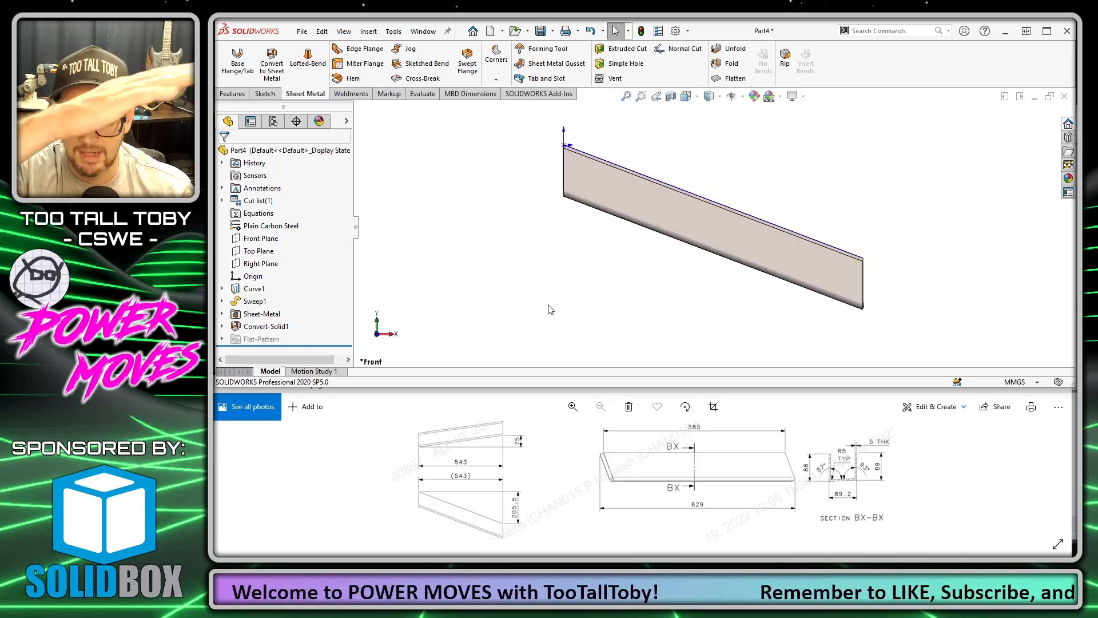
pyautogui.hotkey('ctrl', '5')
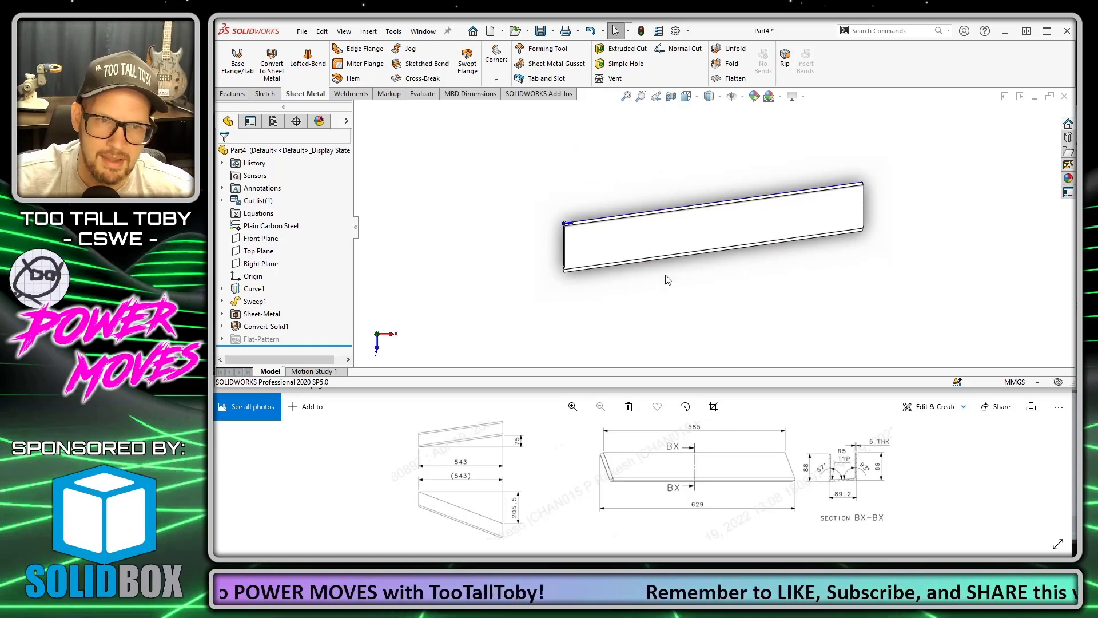
pyautogui.hotkey('ctrl', '7')
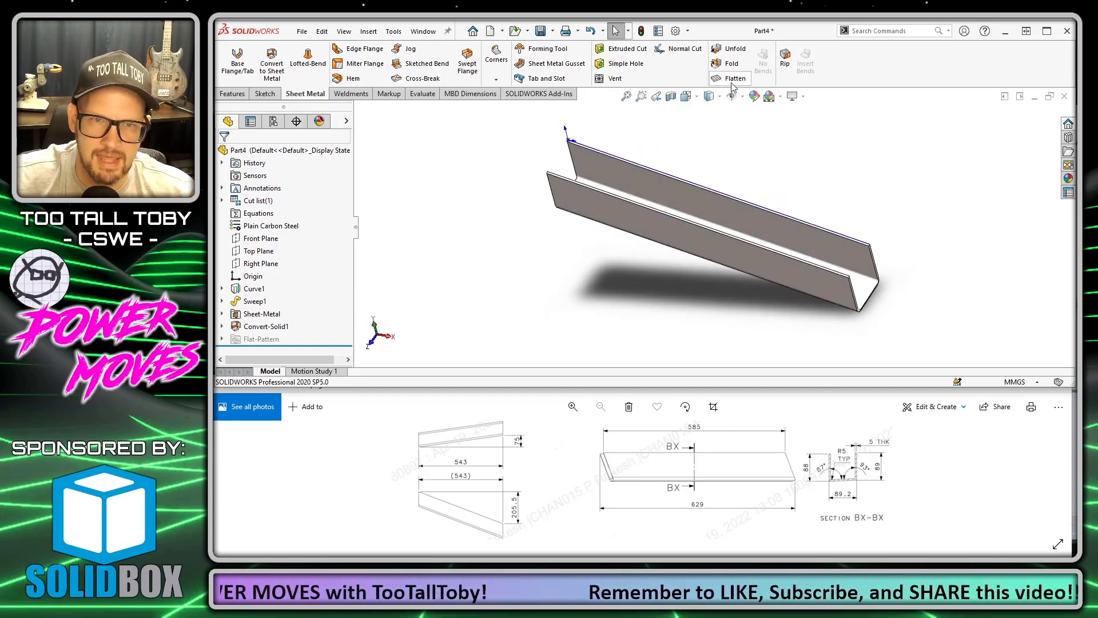
pyautogui.click(732, 82)
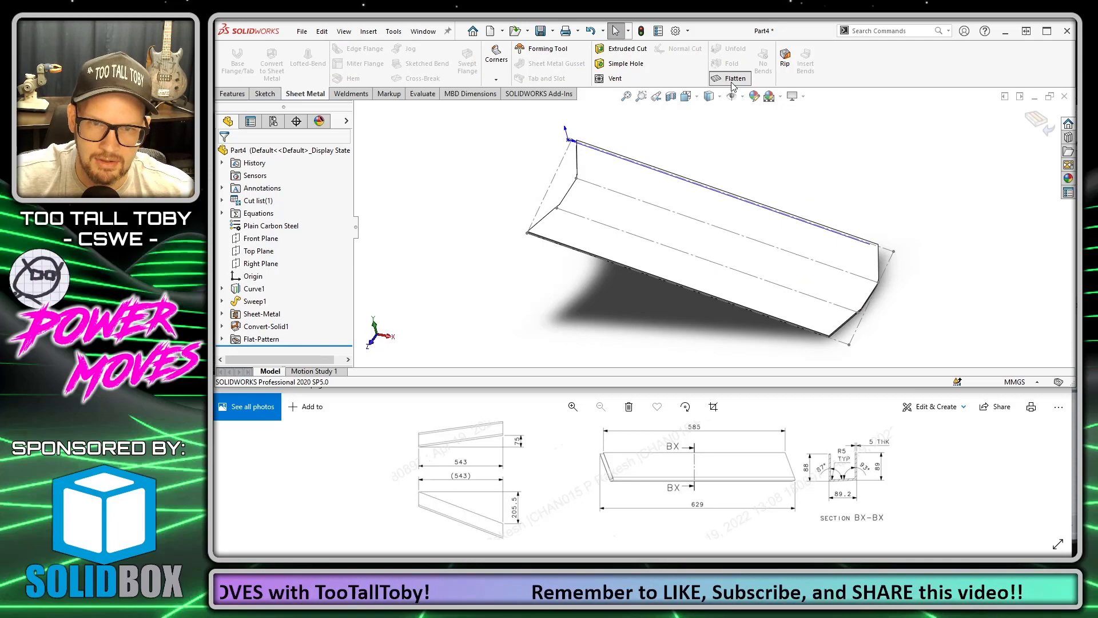
pyautogui.click(734, 84)
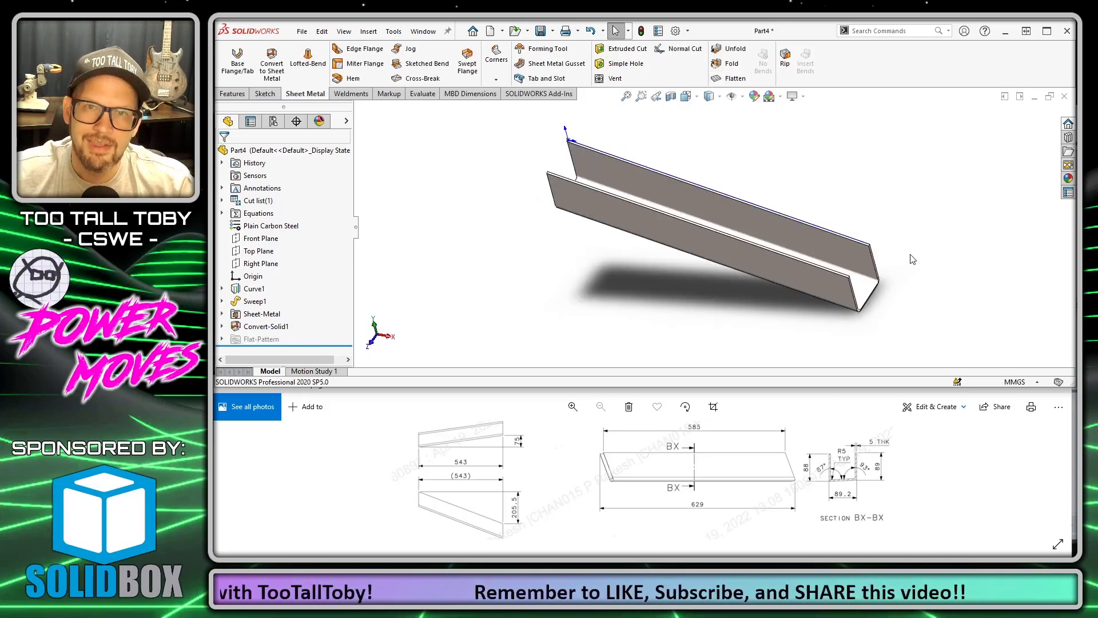